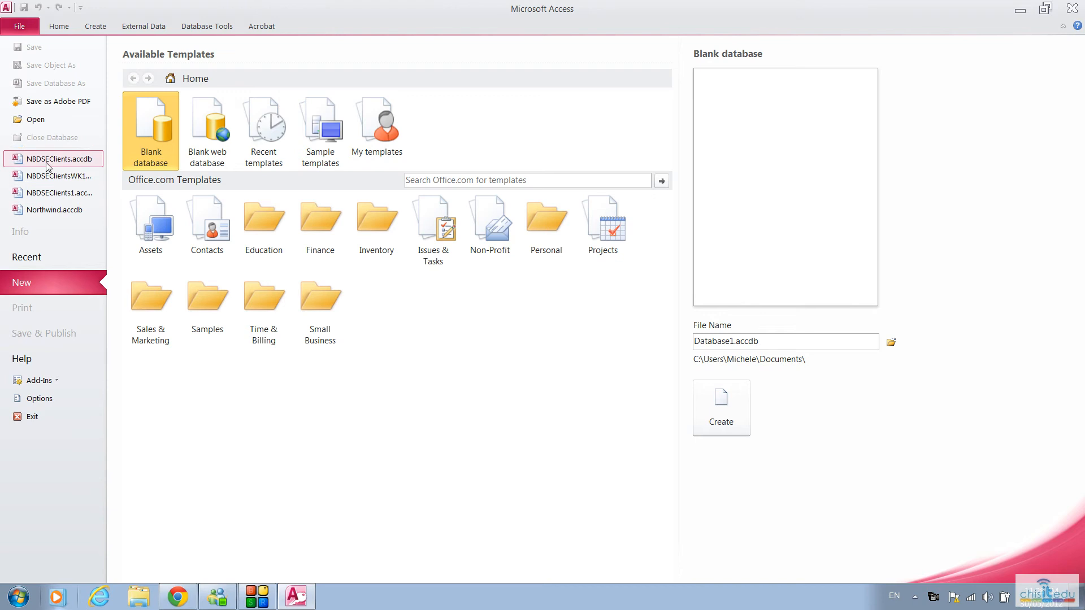
Step: Open the NBDSEClients.accdb database and create a new blank table in it
click(45, 160)
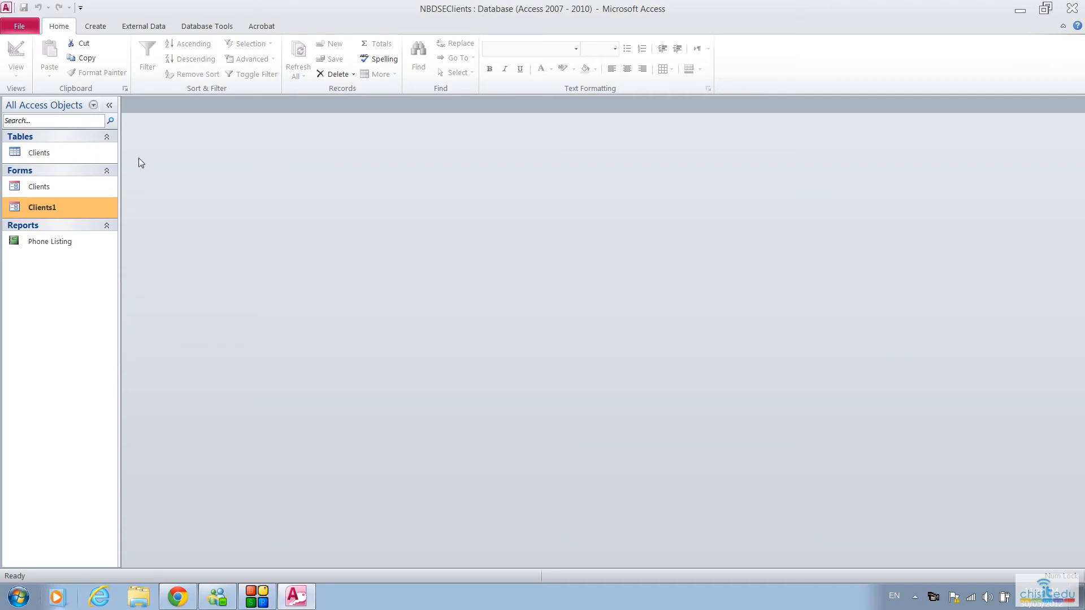
click(96, 26)
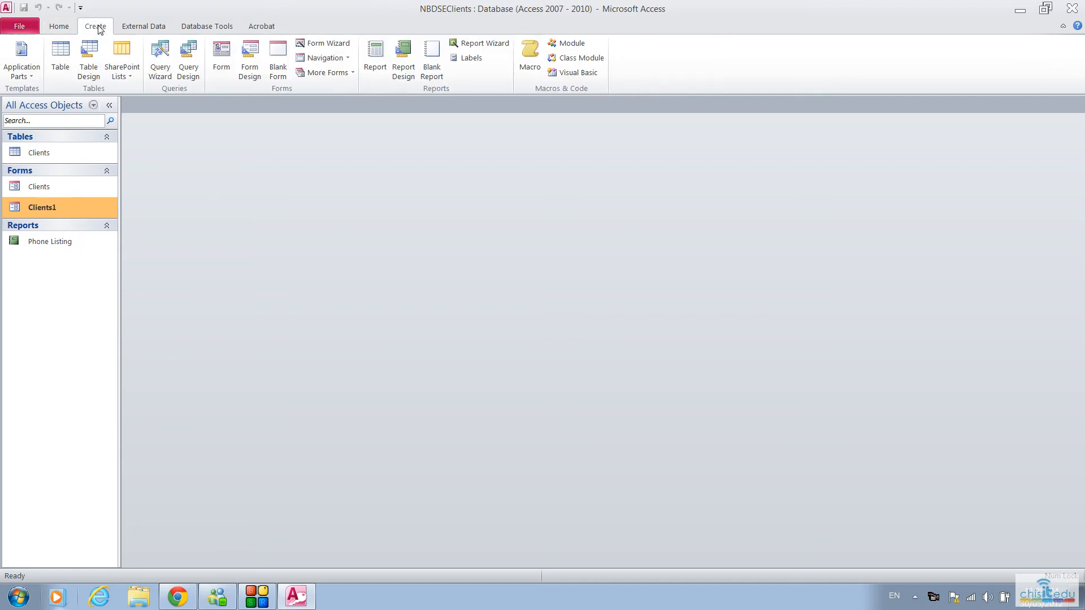
click(61, 52)
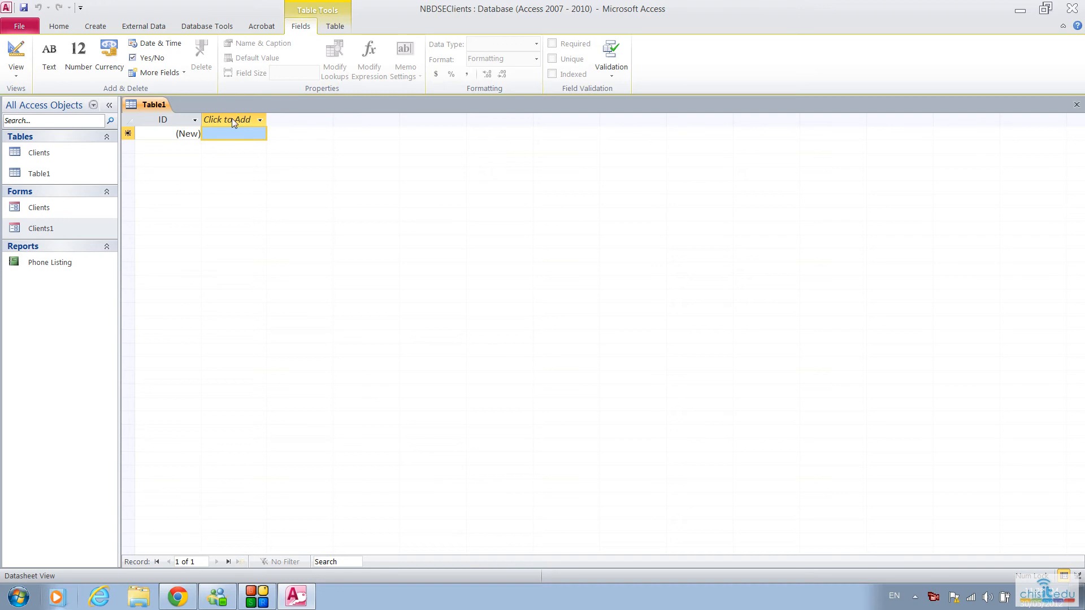
Step: Add a Number field named Client ID to the new table
click(233, 119)
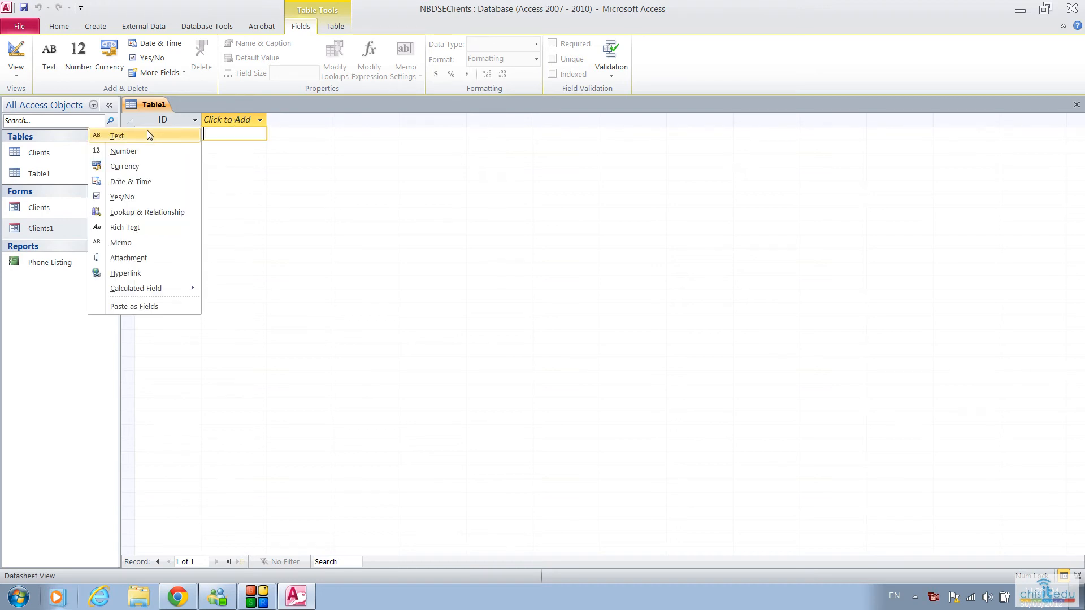
click(145, 151)
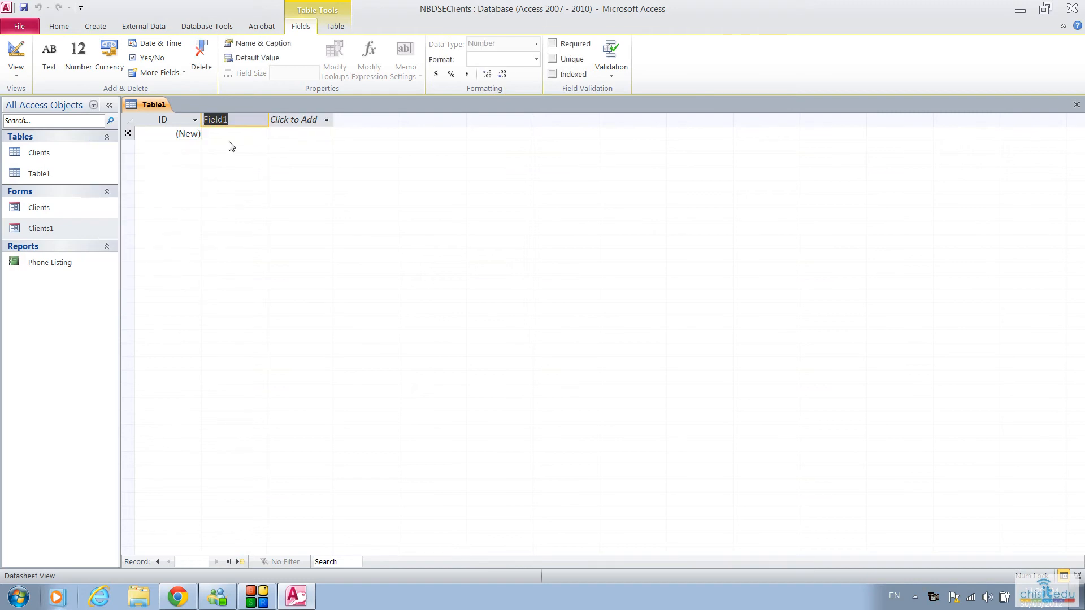
text(Client ID)
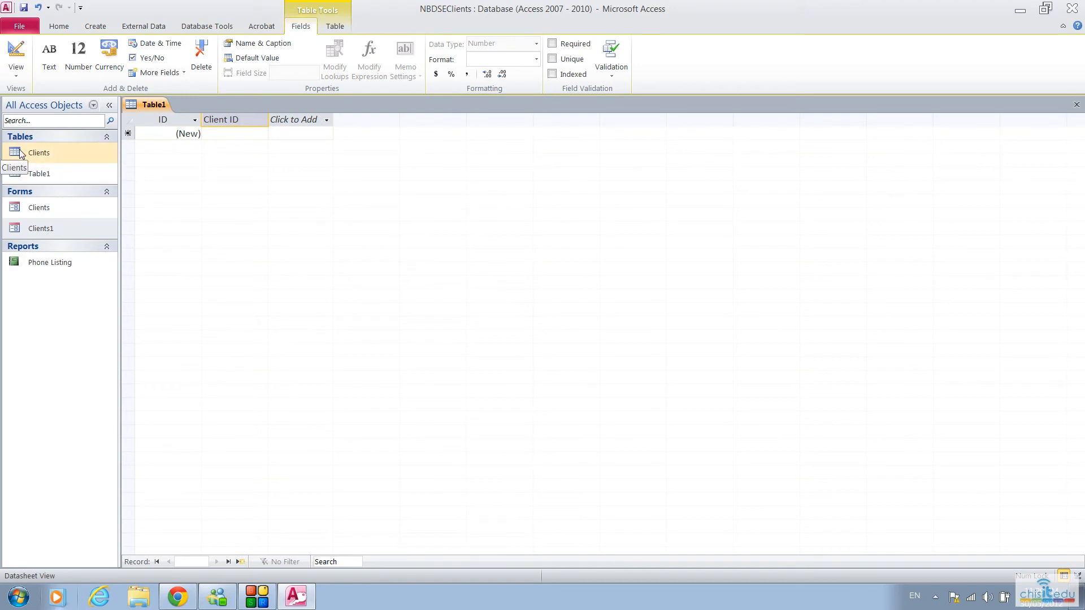
Step: Add a Date & Time field named Date of Contact after the Client ID field
click(301, 121)
click(226, 182)
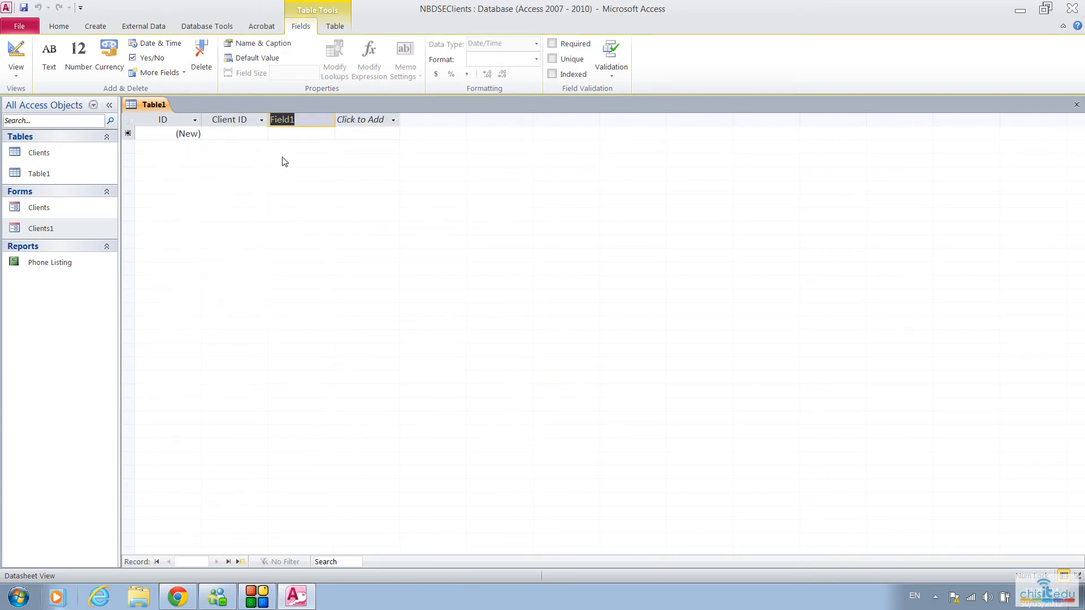
text(Date of )
text(Con)
text(tact)
Step: Add a Text field named Type of Contact after the Date of Contact field
click(363, 121)
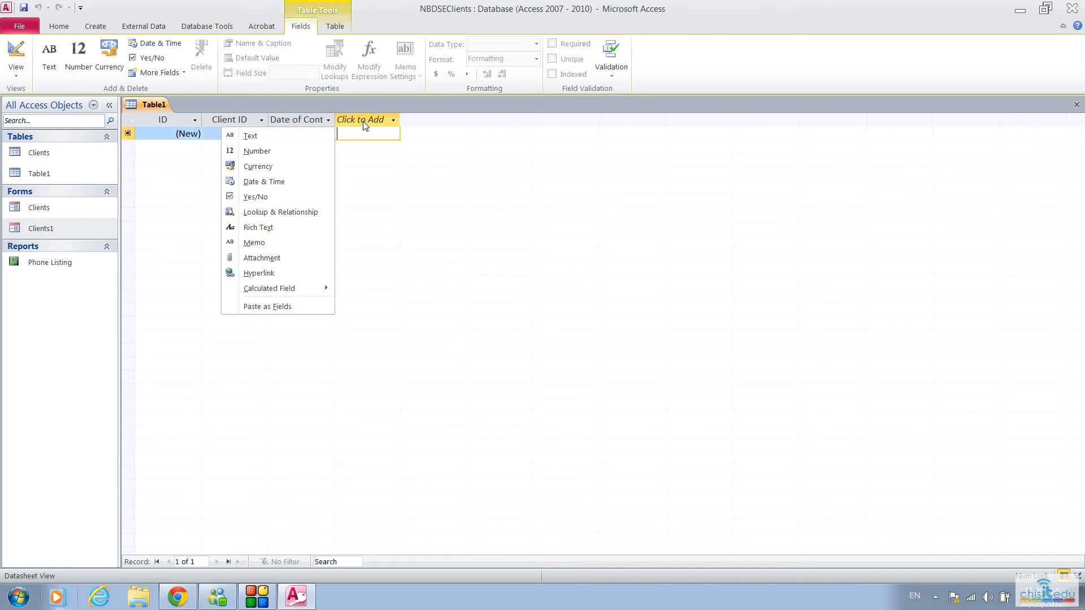
click(263, 136)
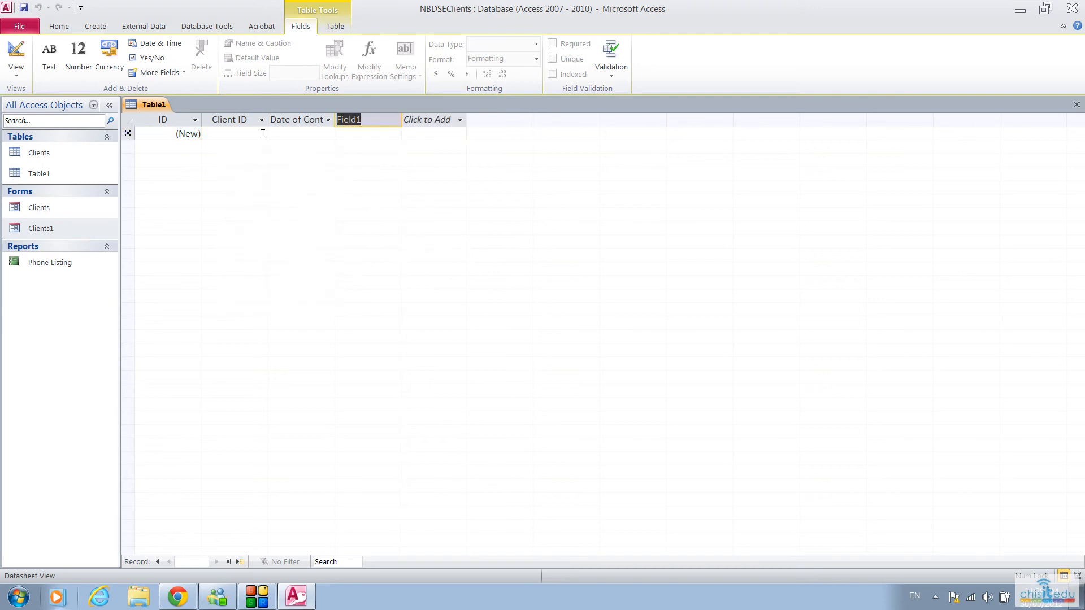
text(Ttype of)
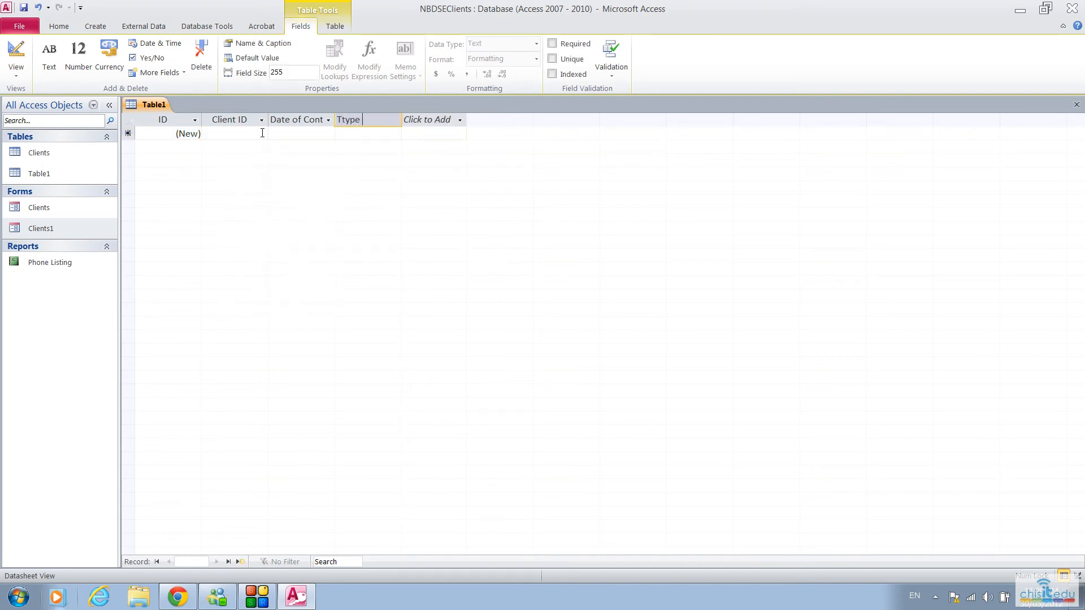
key(BackSpace)
key(BackSpace)
key(BackSpace)
key(BackSpace)
key(BackSpace)
key(BackSpace)
key(BackSpace)
key(BackSpace)
text(ype of Contact)
Step: Add a Memo field named Comments after the Type of Contact field
click(428, 120)
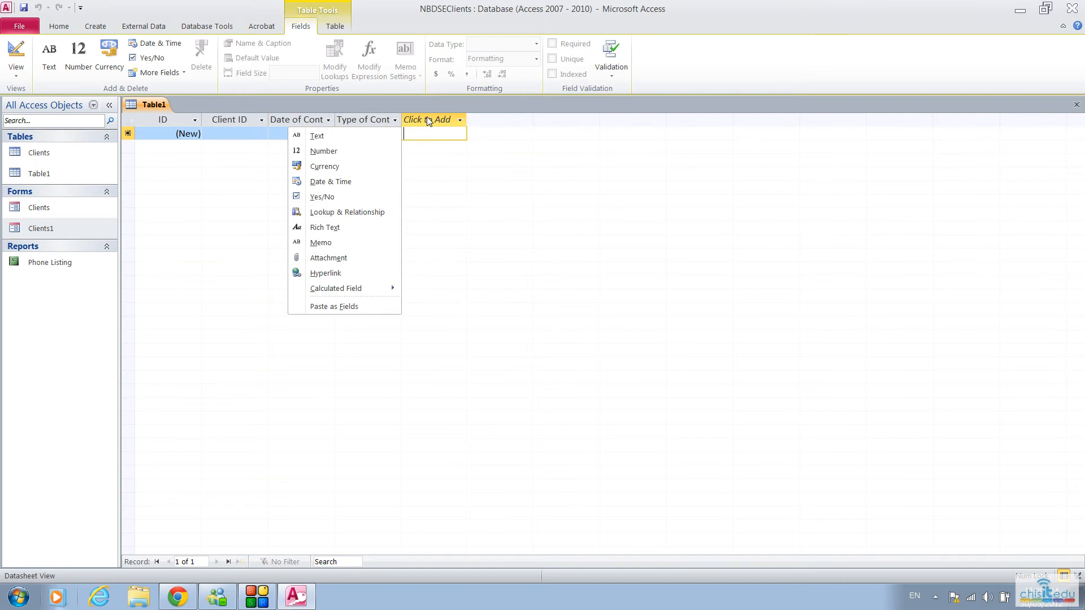
click(350, 242)
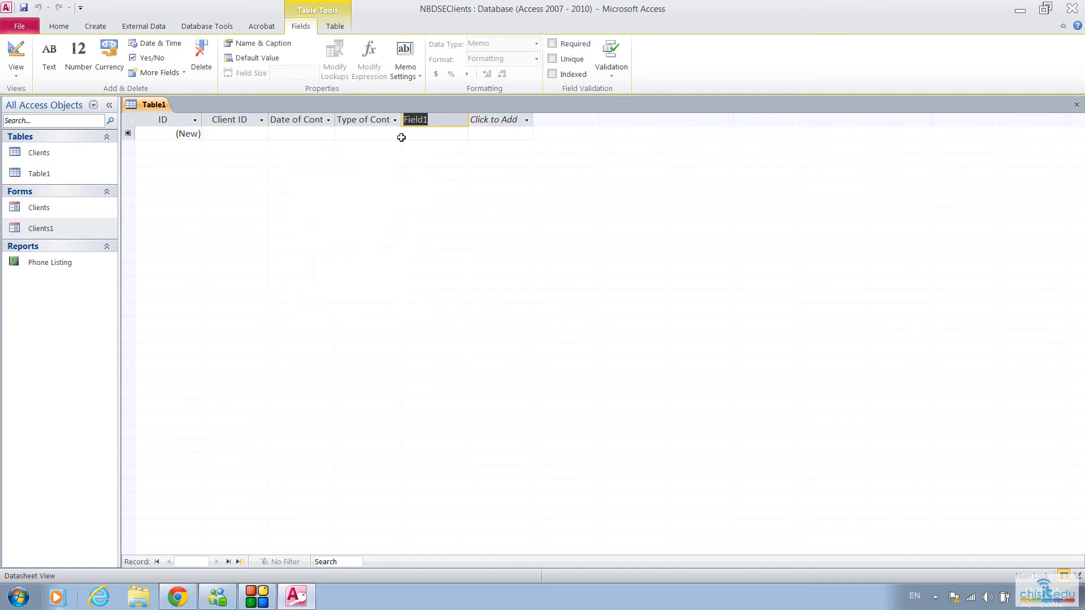
text(Comments)
Step: Add a Yes/No field named Follow Up Required after the Comments field
click(496, 124)
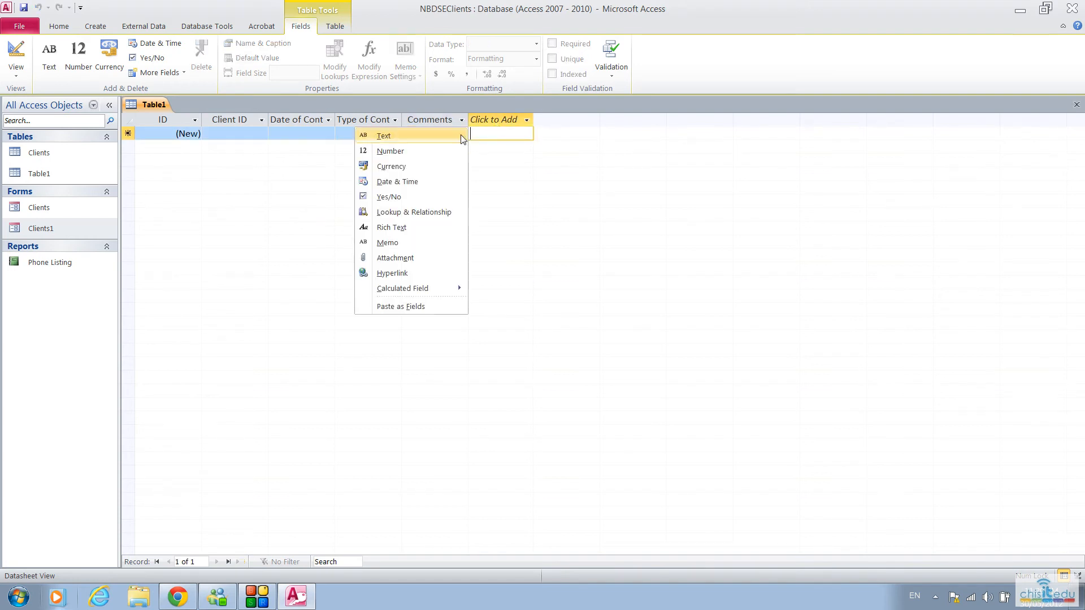
click(395, 194)
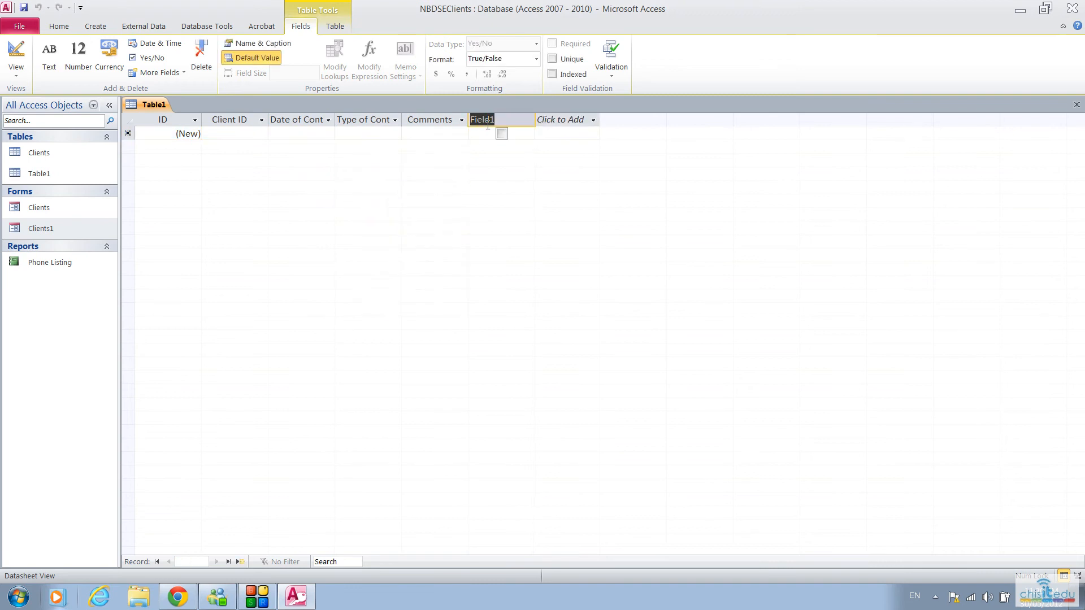
text(Follow)
text( Up Requ)
text(ired)
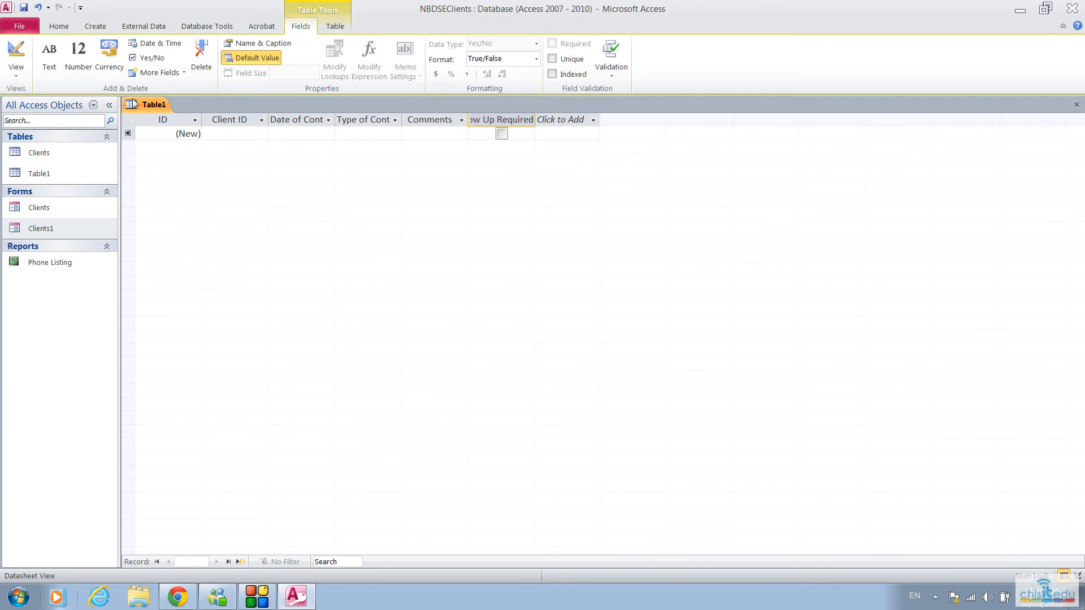
key(Return)
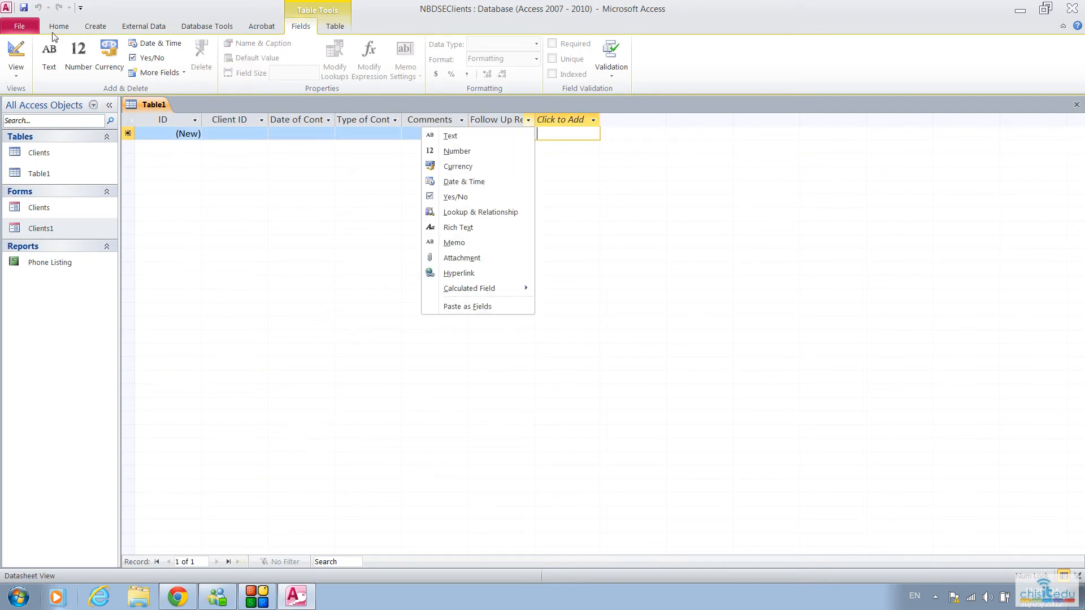
Step: Switch the new table to Design view, saving it under the name Contact Details
click(16, 53)
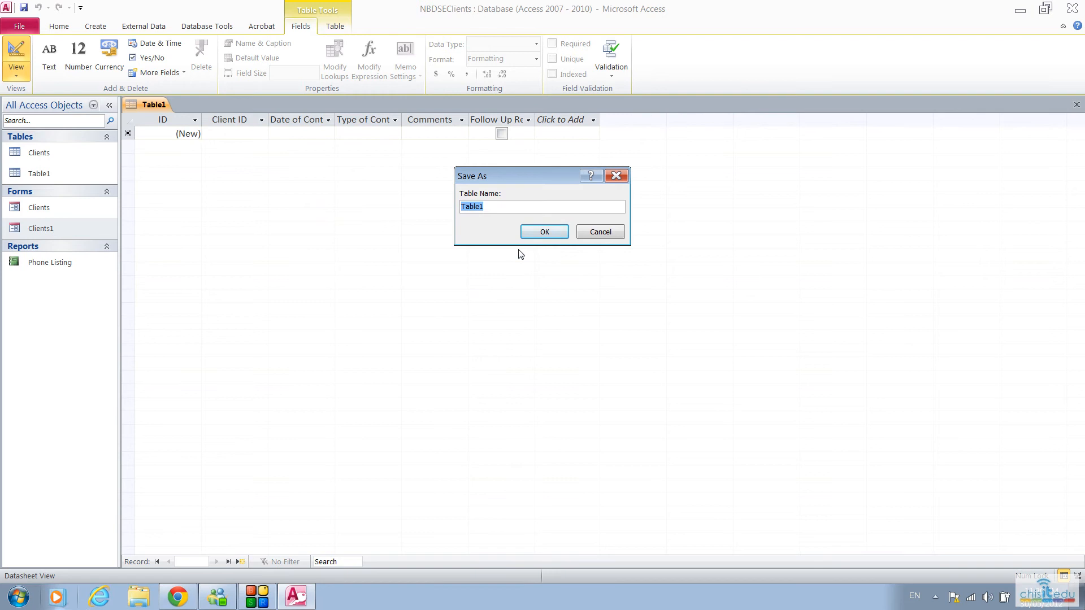
text(Contact Details)
click(542, 231)
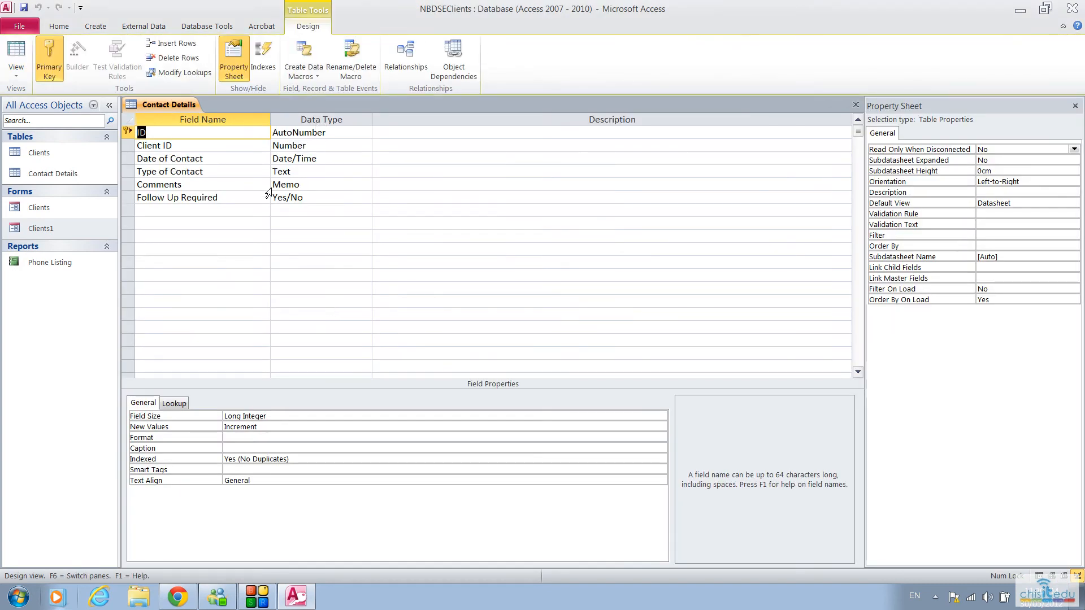
Step: Give the Date of Contact field a Short Date input mask using the Input Mask Wizard
click(317, 145)
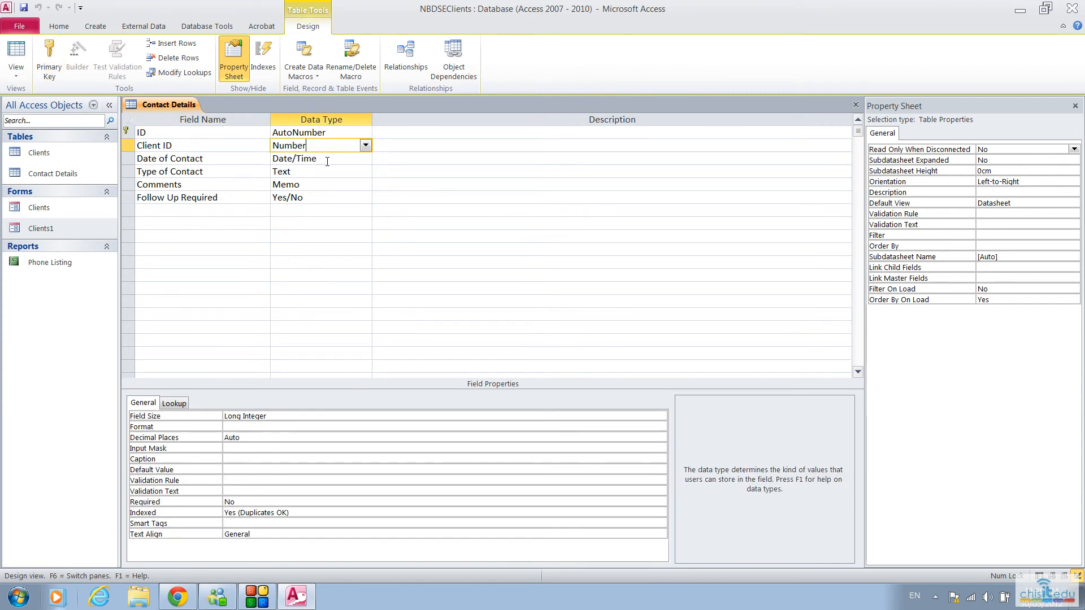
click(327, 164)
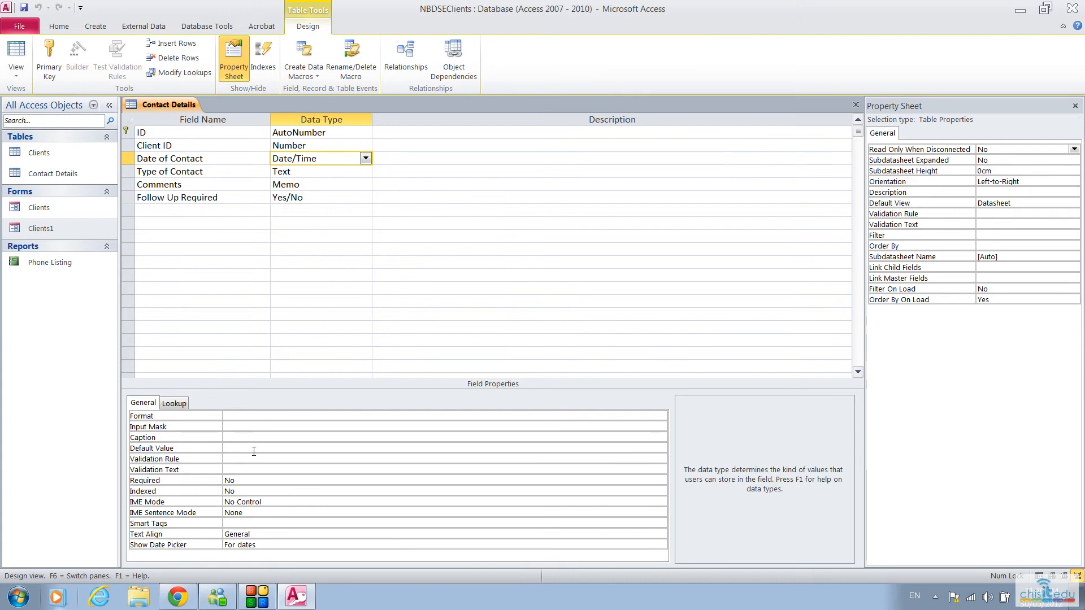
click(242, 427)
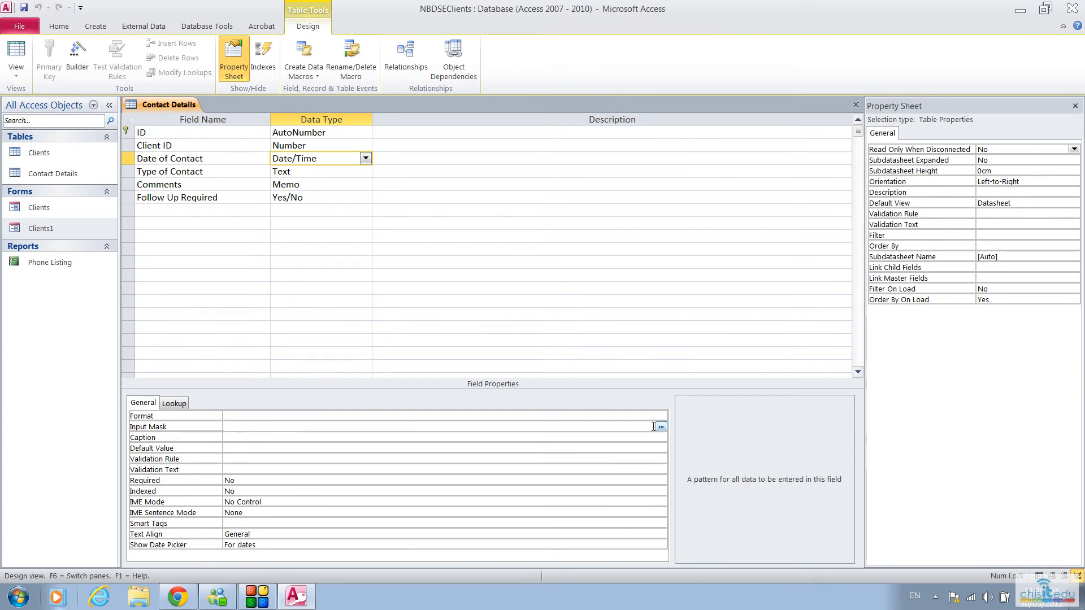
click(660, 426)
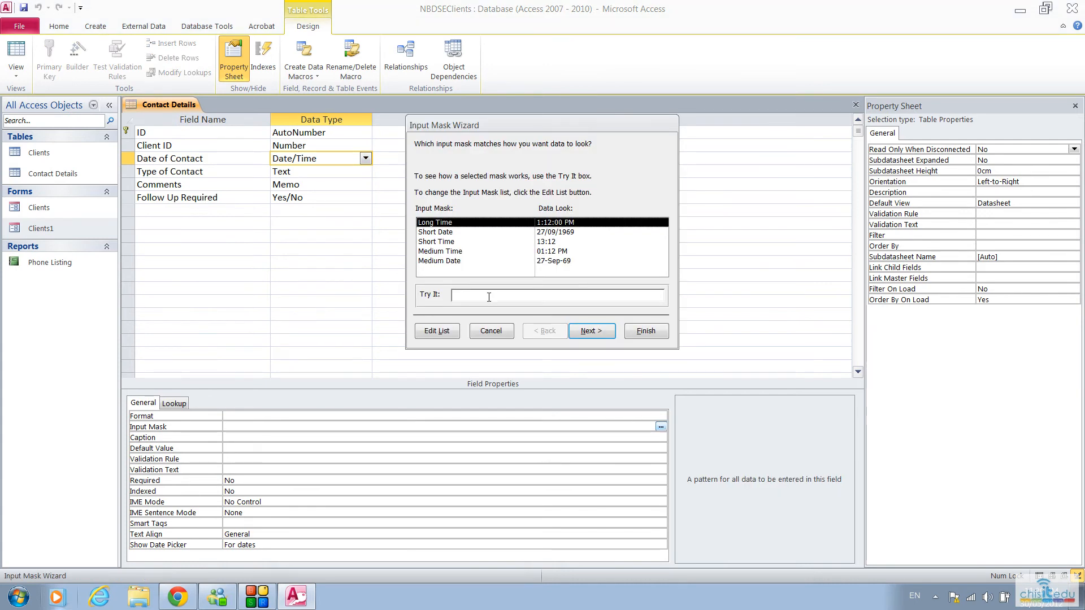
click(438, 232)
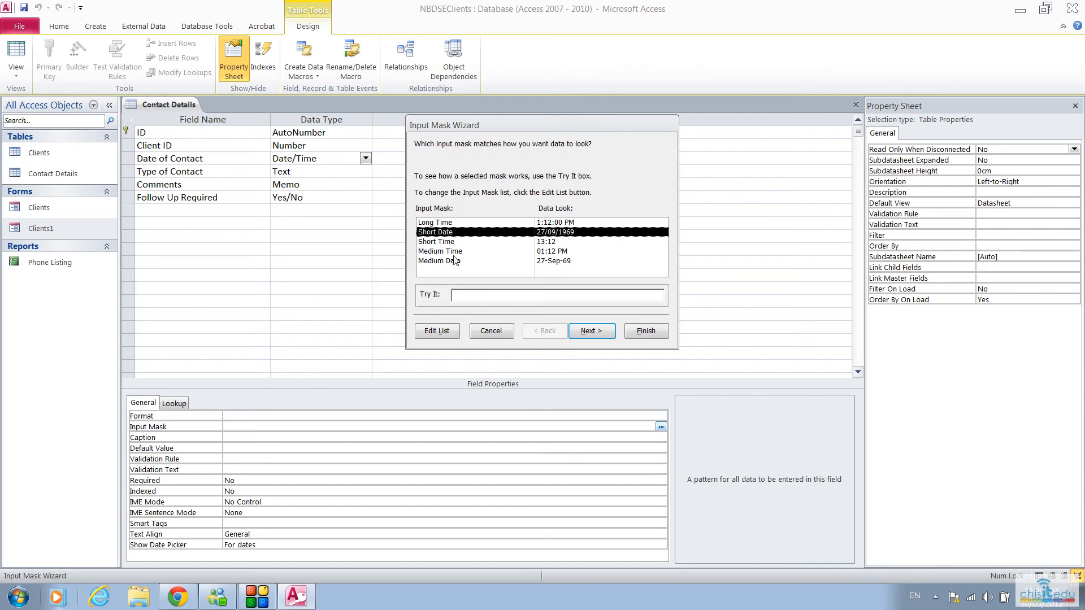
click(594, 332)
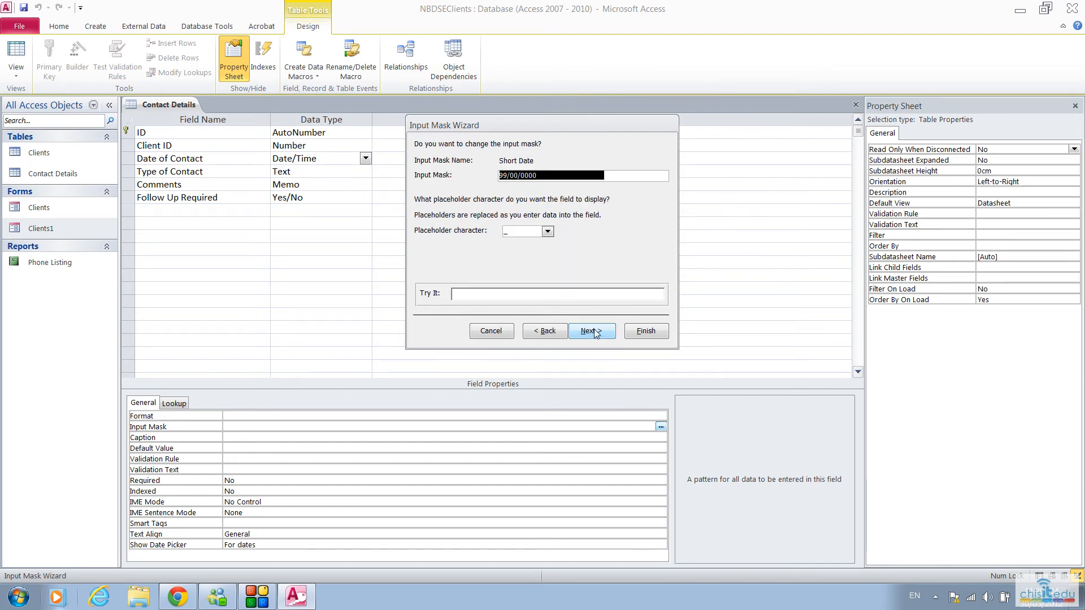
click(597, 334)
click(641, 331)
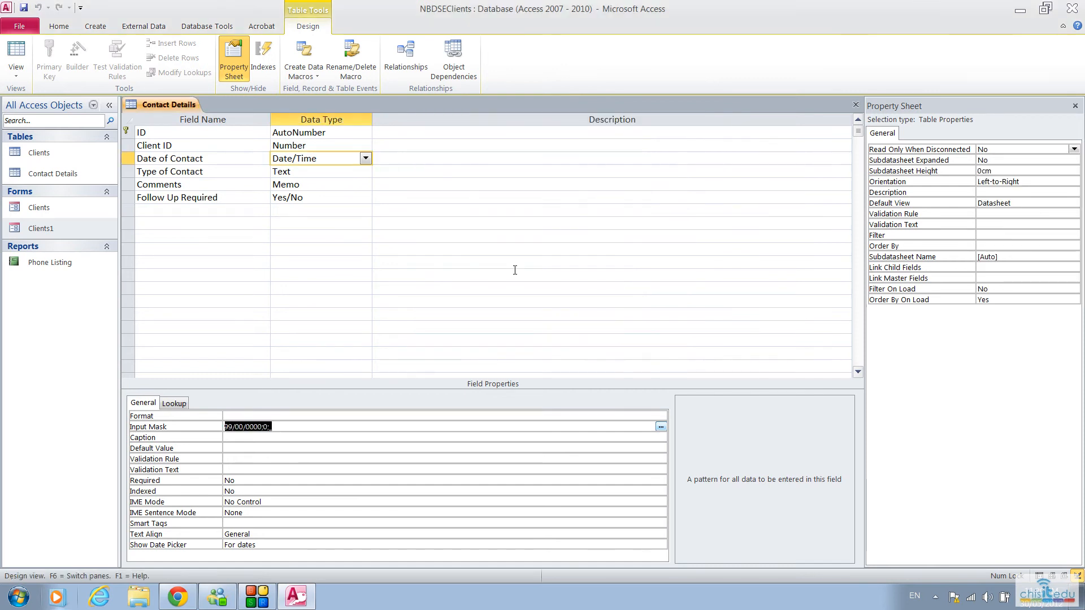
Step: Make the Type of Contact field's lookup a Combo Box with Value List as its row source type
click(304, 173)
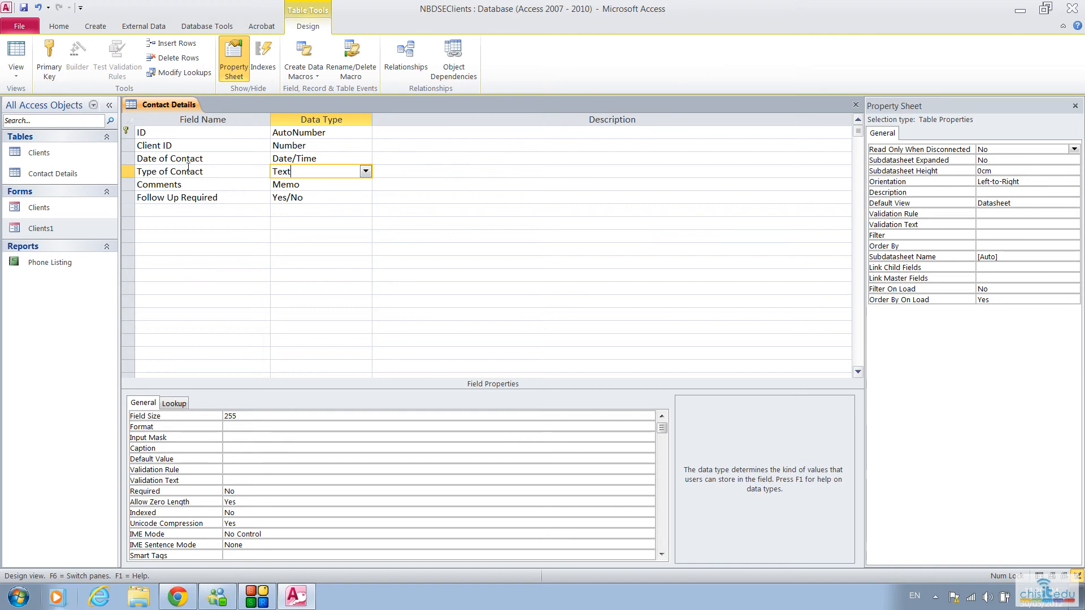
click(215, 171)
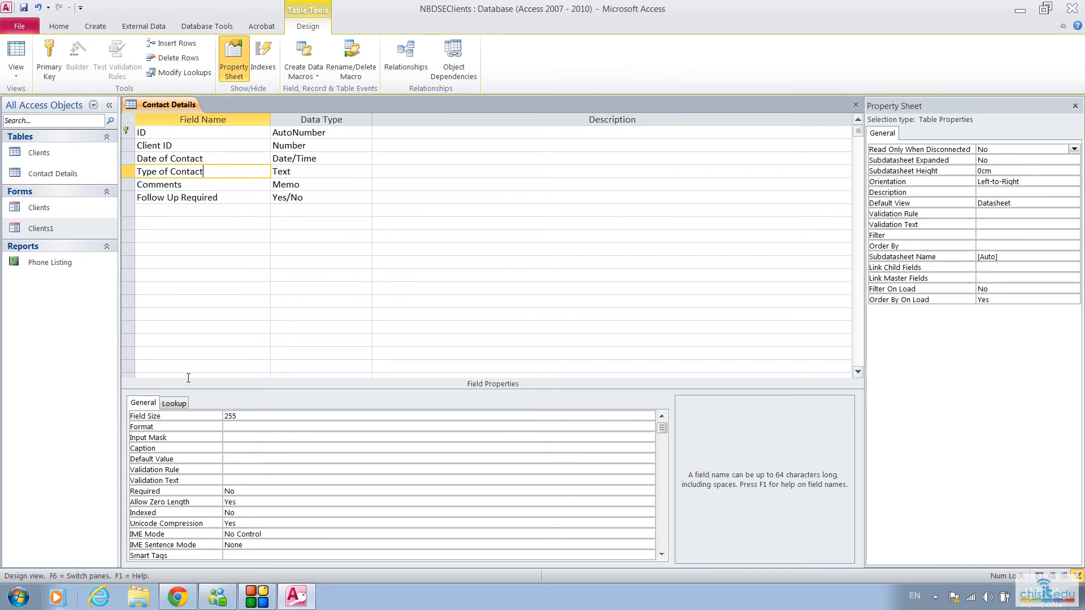
click(174, 404)
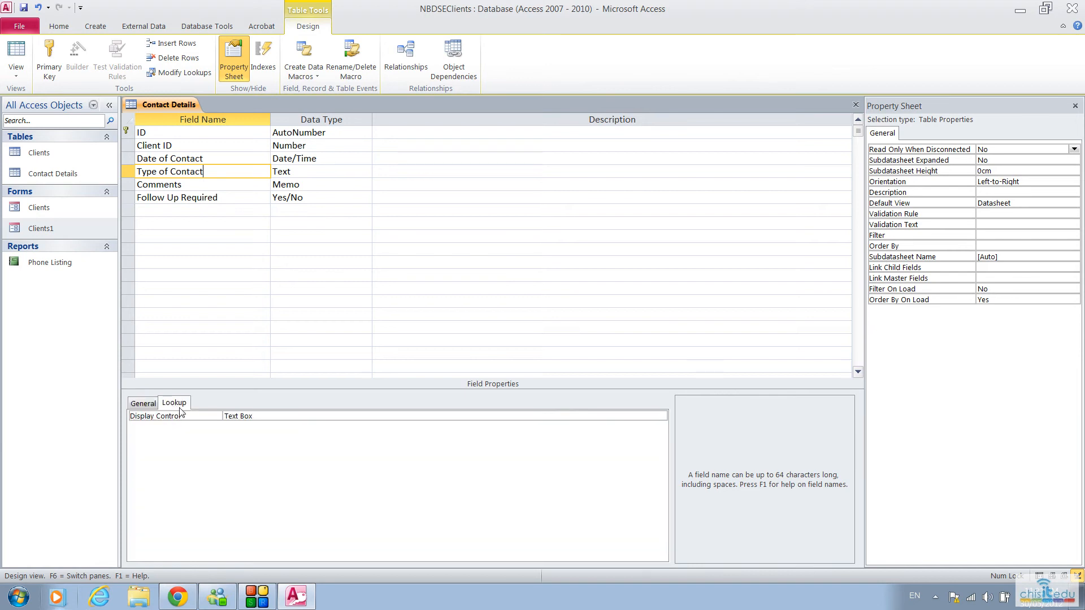
click(284, 416)
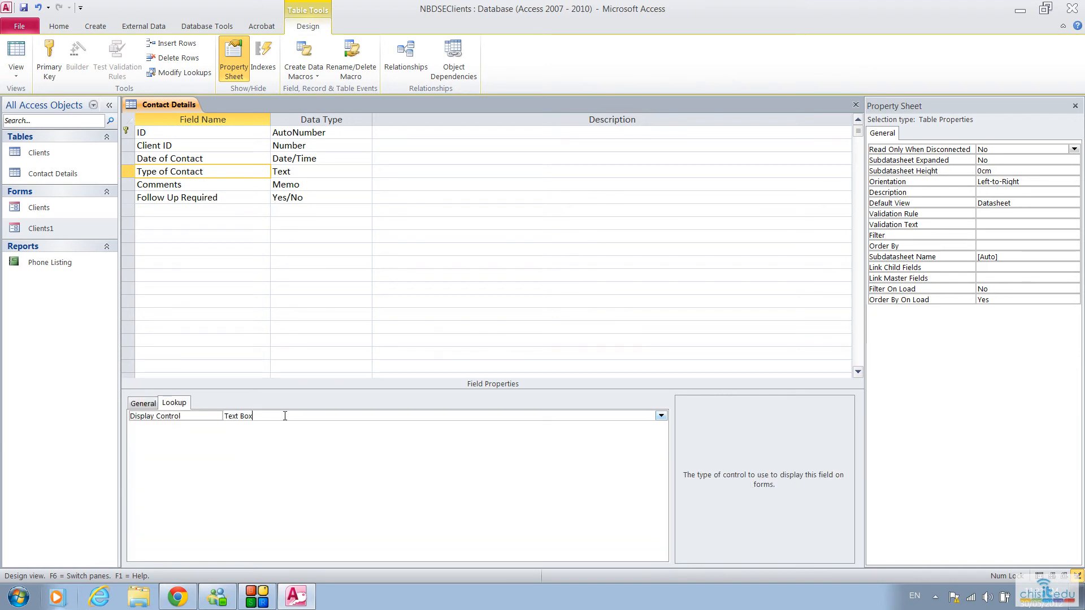
click(660, 416)
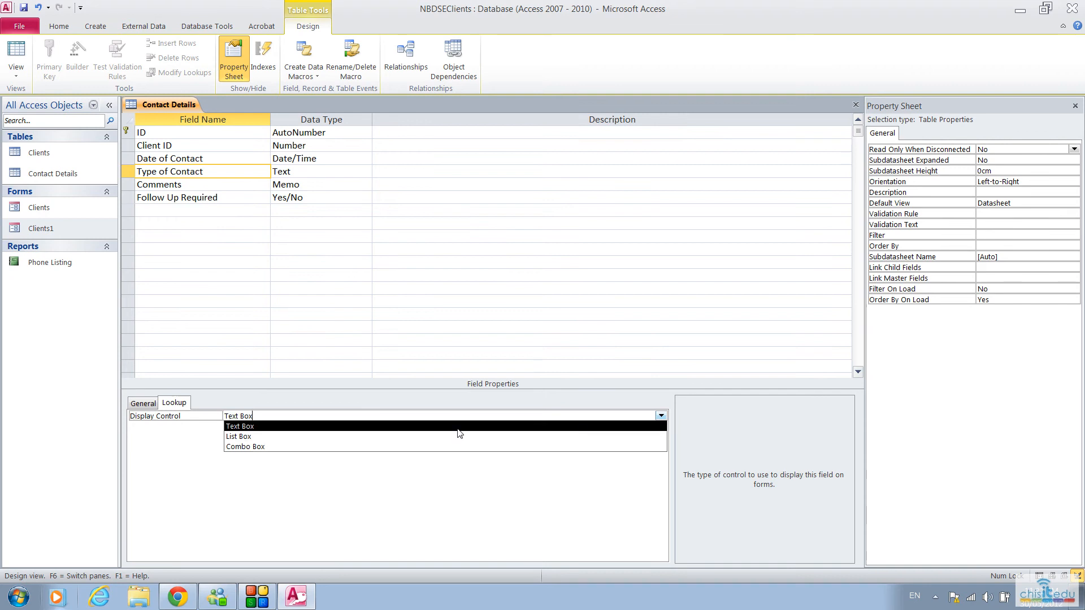
click(251, 446)
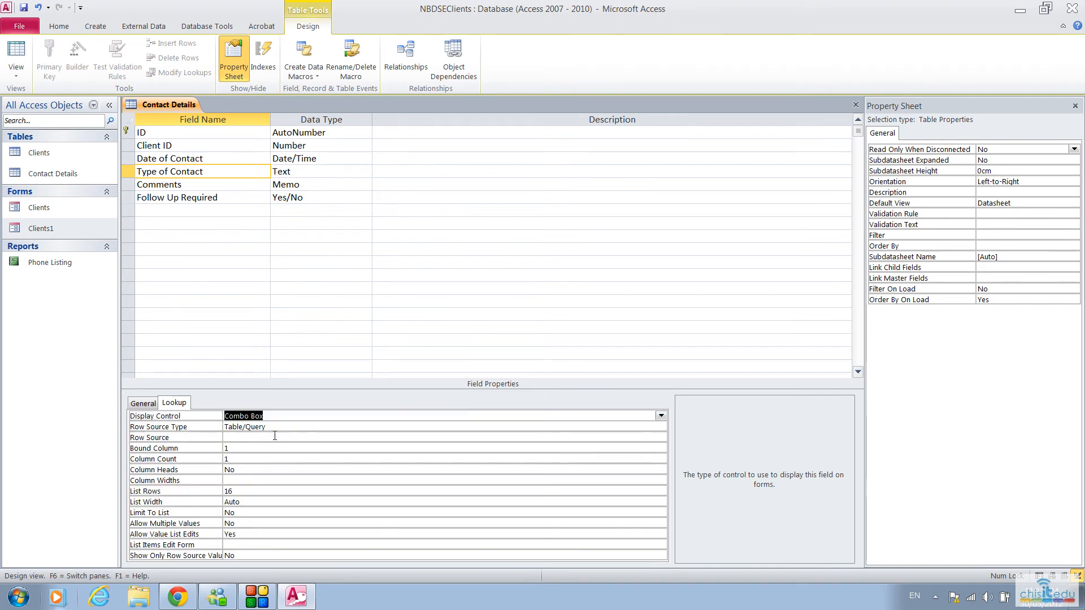
click(281, 426)
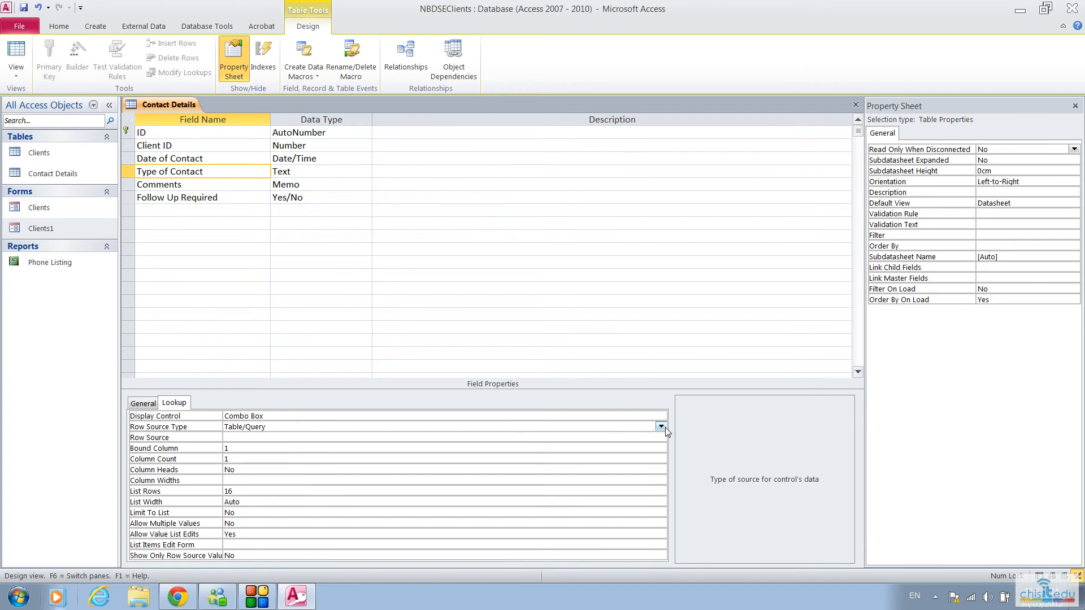
click(661, 428)
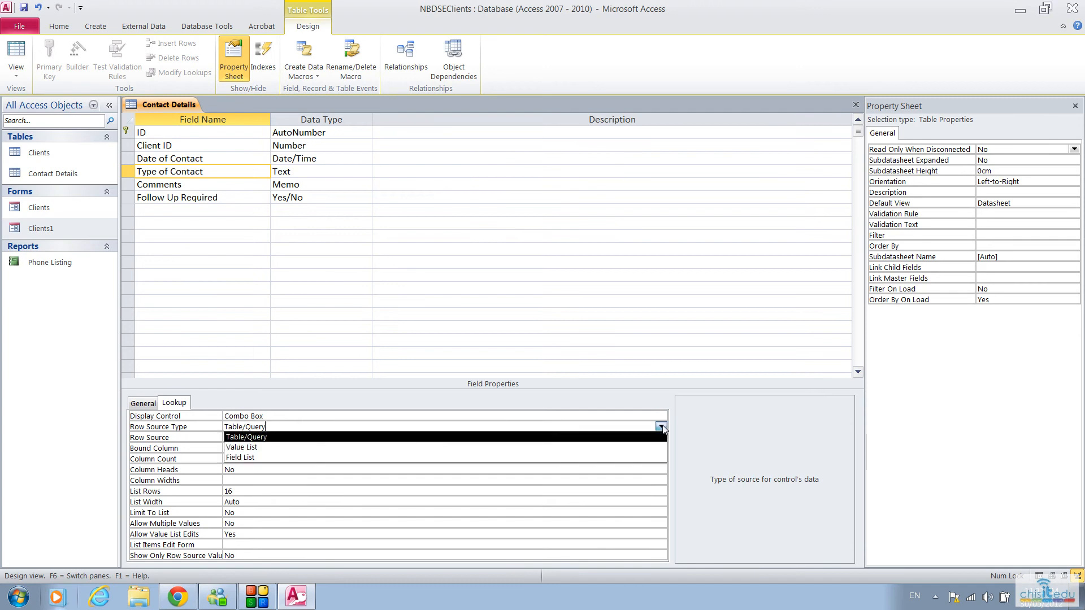
click(241, 448)
Step: Enter "Site Visit", "Phone Call", "Email", "Other" as the Type of Contact lookup's row source and close the Contact Details table
click(233, 439)
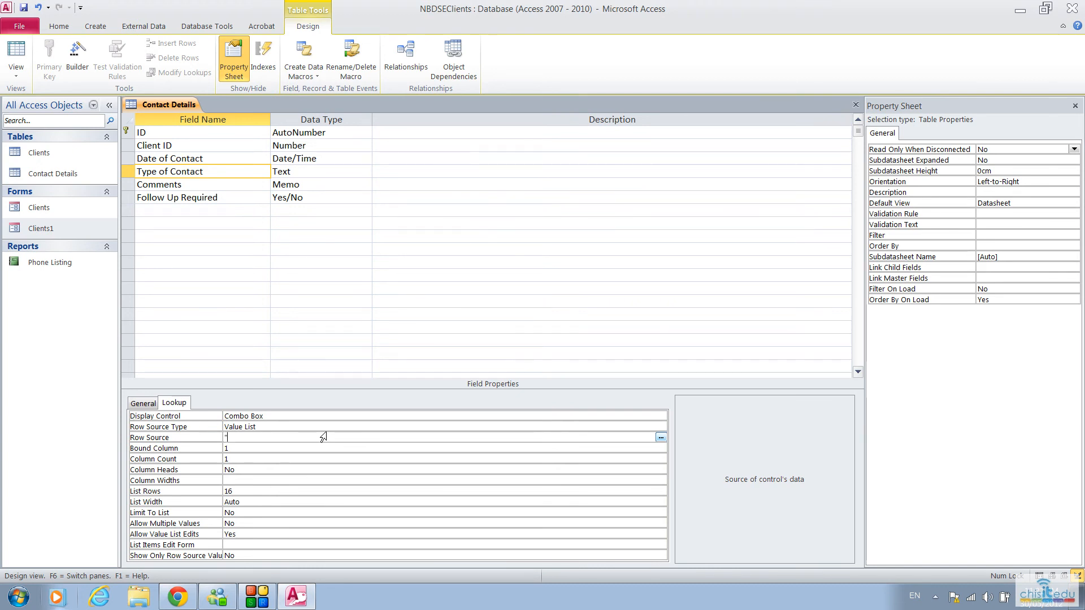
text("Site Visit", "Phone Call", "Email", ")
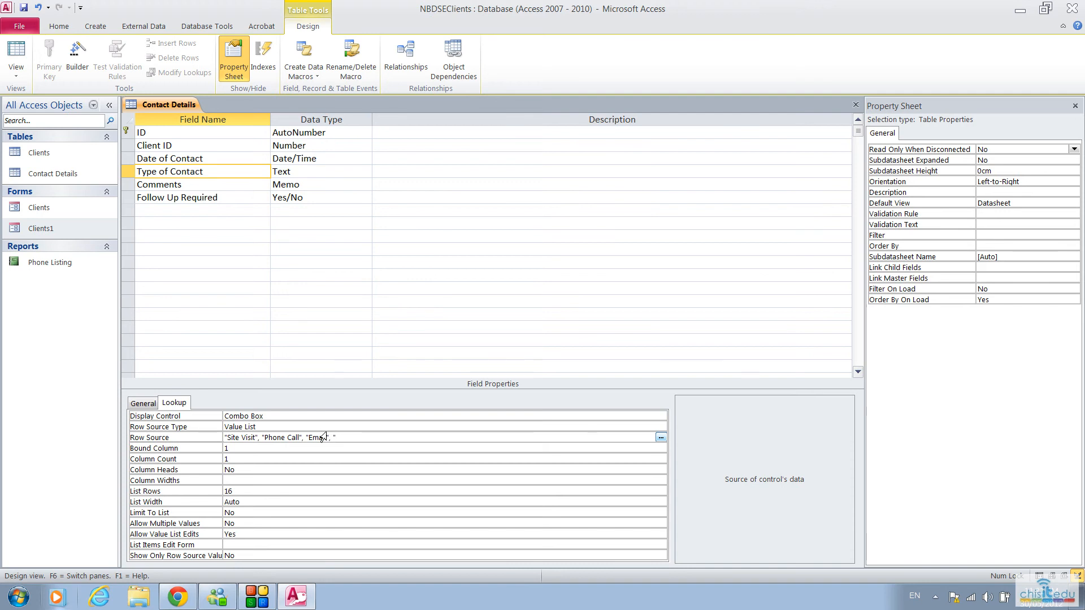
text(Other")
key(Return)
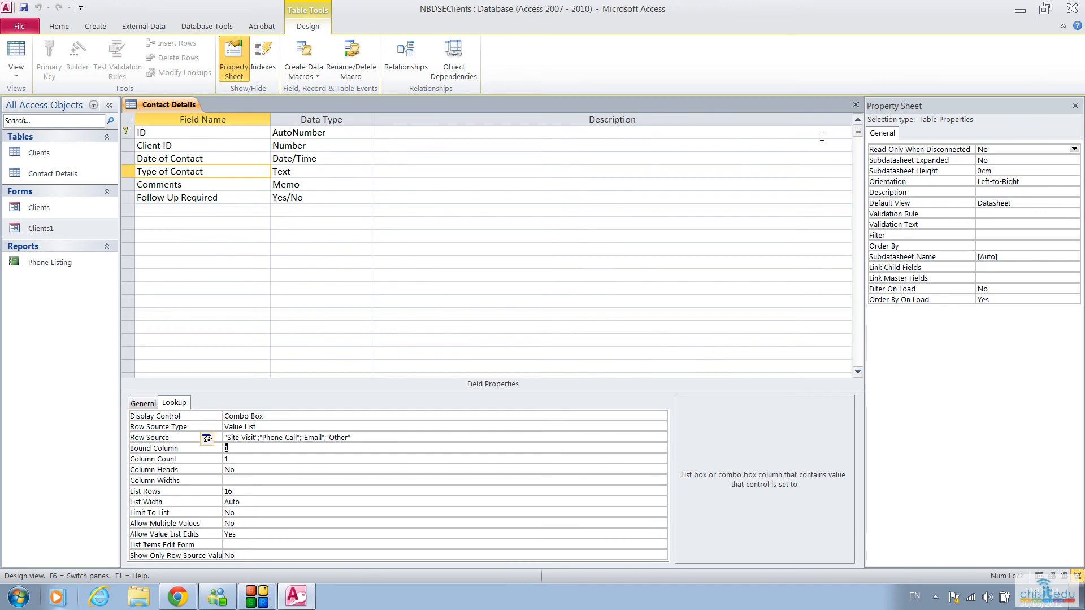
click(856, 105)
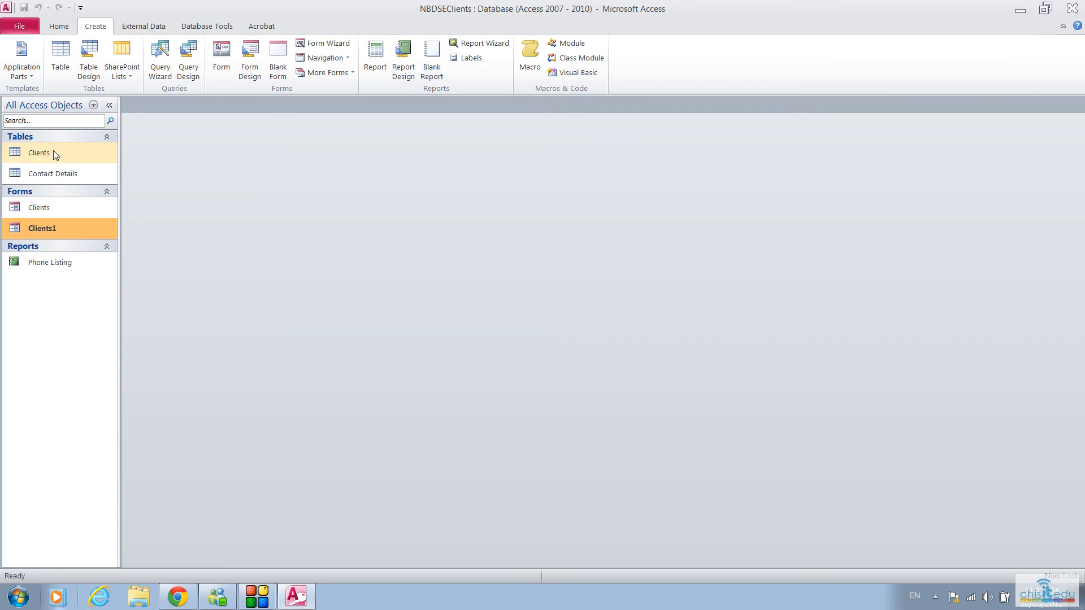
Step: Open the Relationships window and add the Clients and Contact Details tables to it
click(207, 30)
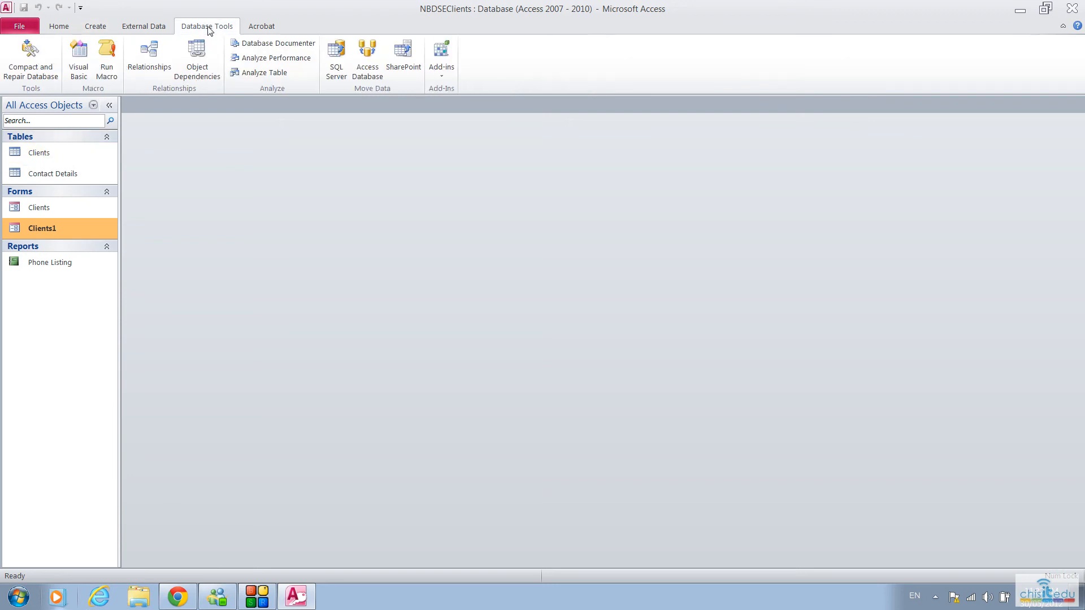
click(148, 54)
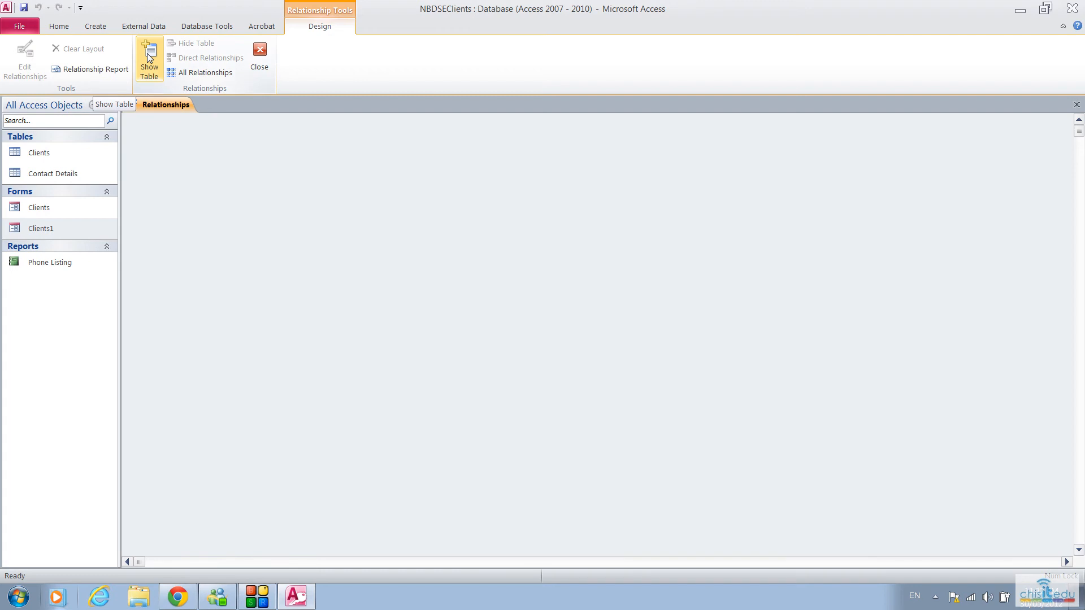
click(150, 57)
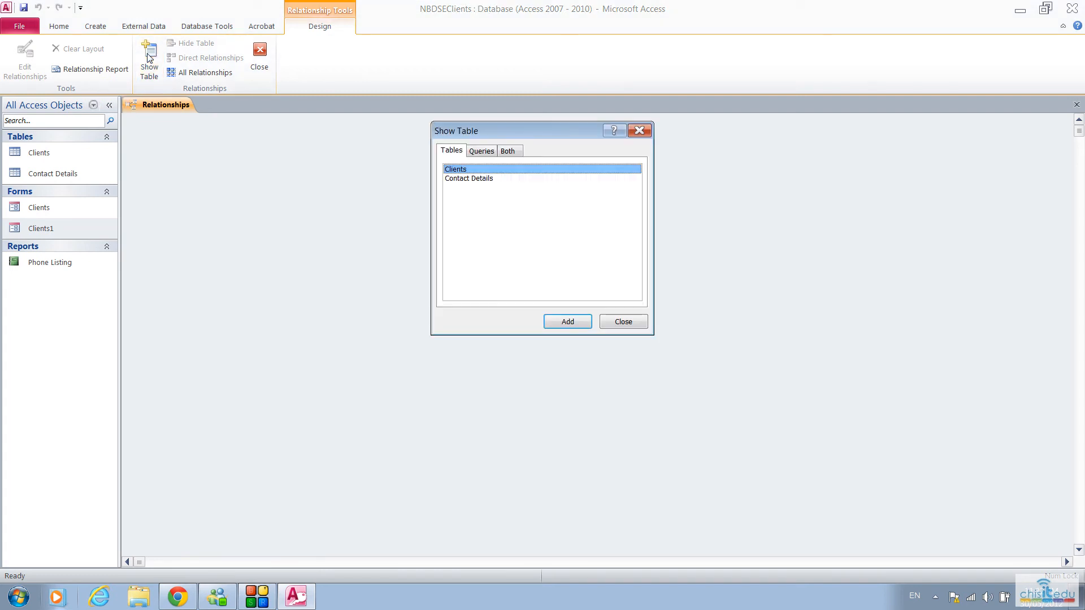
click(565, 326)
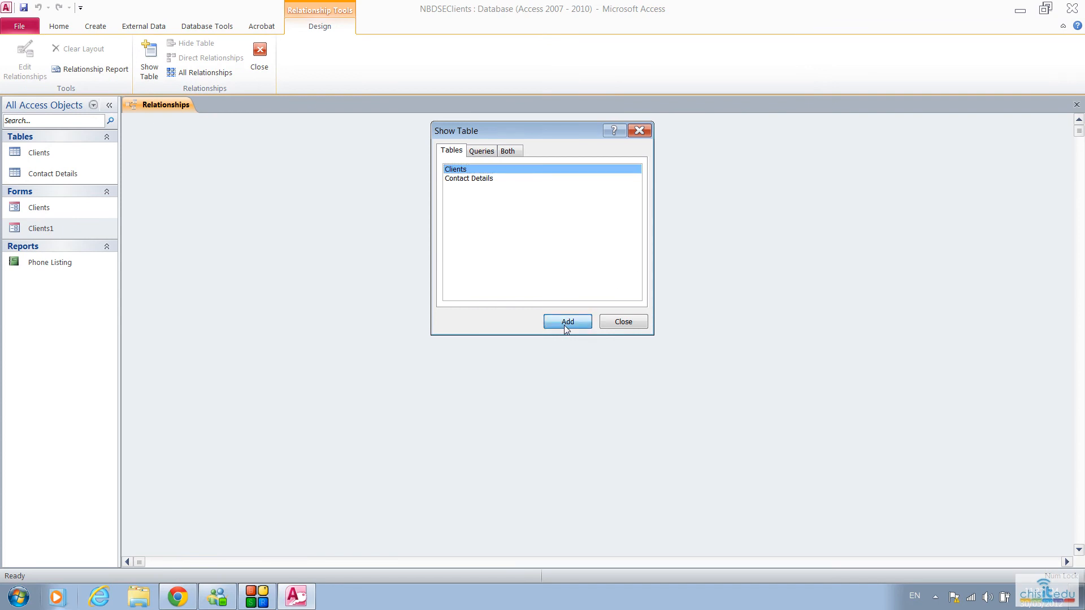
click(454, 178)
click(575, 323)
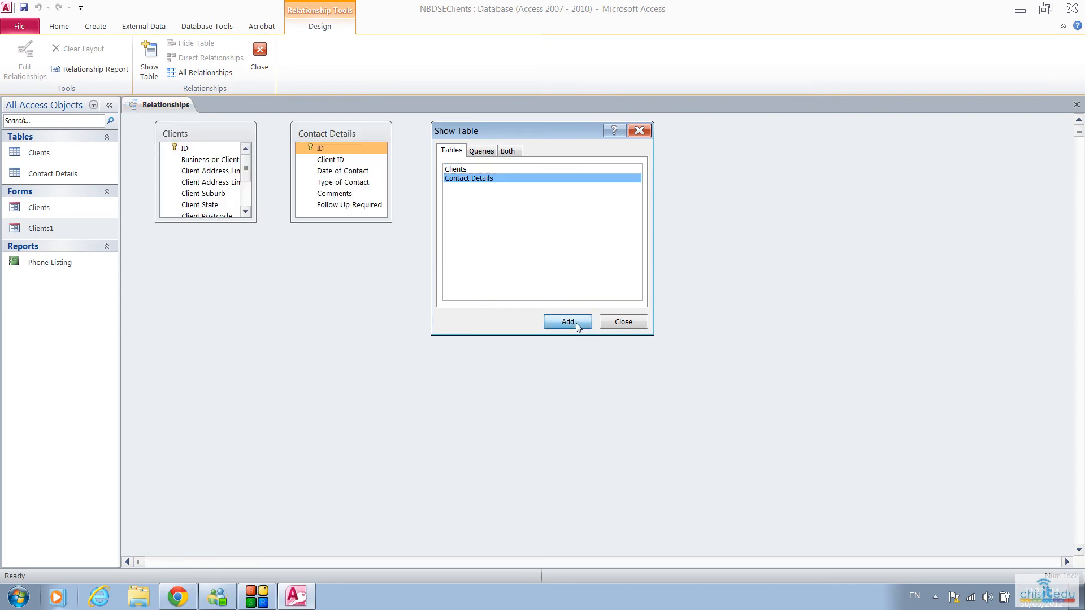
click(628, 323)
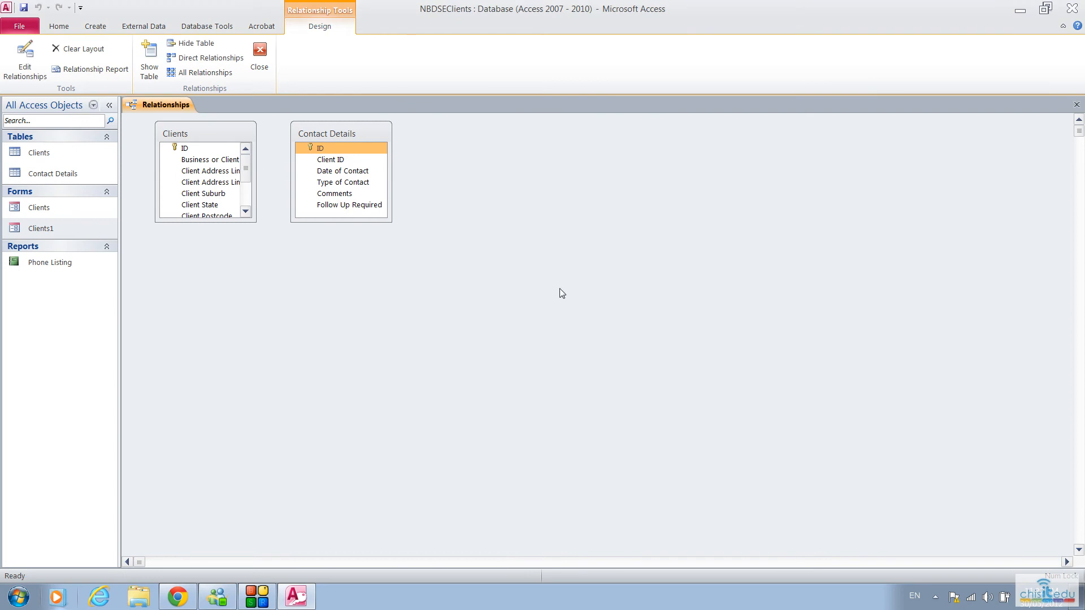
Step: Move the Contact Details table away from Clients and enlarge both table boxes so all their fields fit
drag(353, 138, 483, 149)
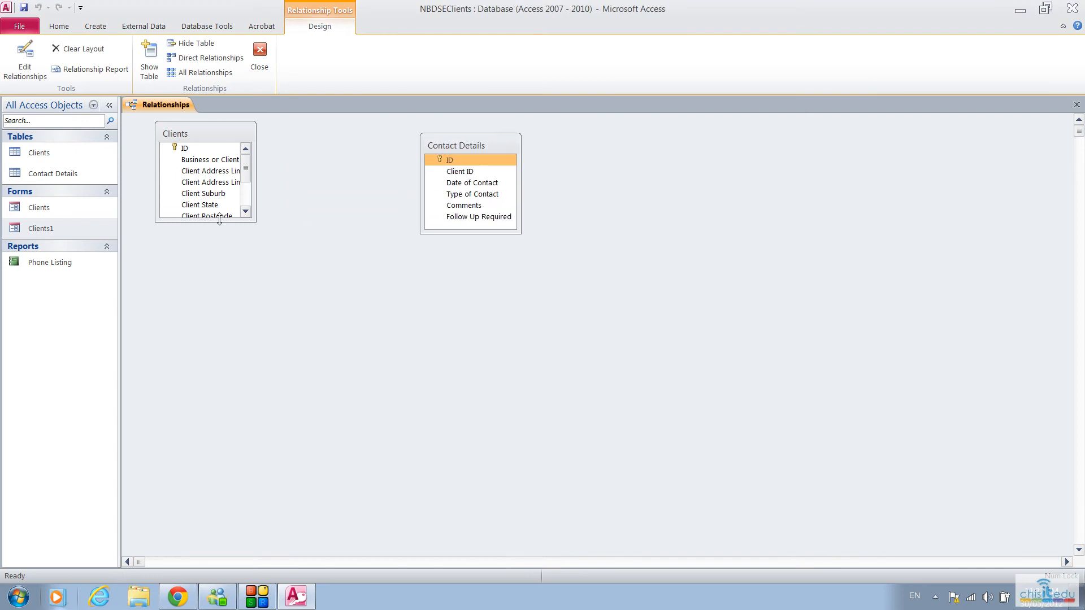
drag(219, 220, 220, 286)
drag(257, 228, 294, 229)
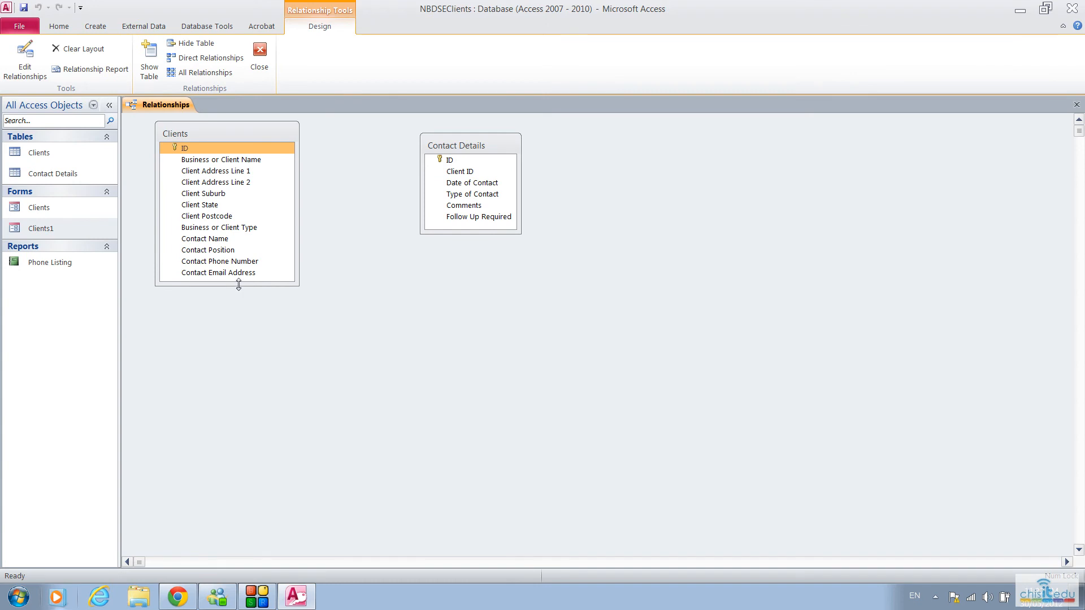
drag(238, 285, 239, 299)
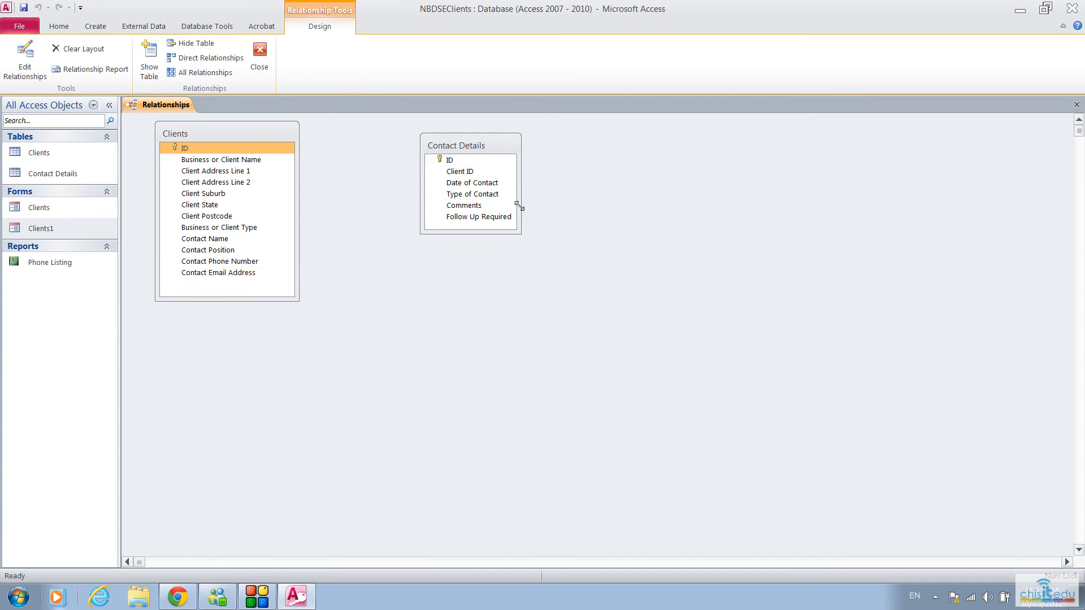
drag(518, 206, 522, 216)
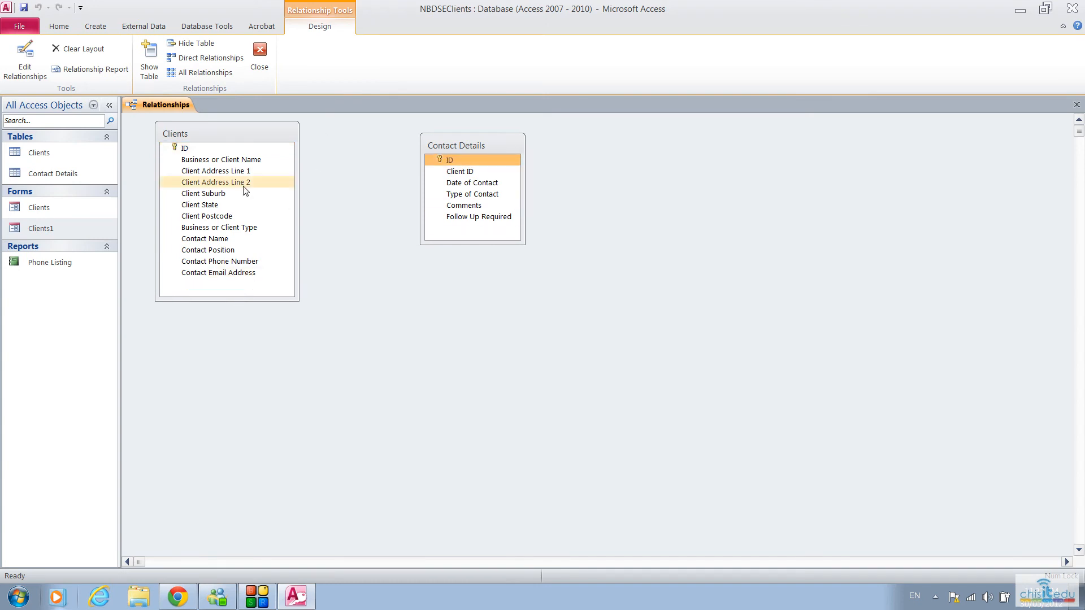
Step: Relate the ID field of Clients to Client ID in Contact Details with referential integrity enforced, and close the Relationships window
click(180, 148)
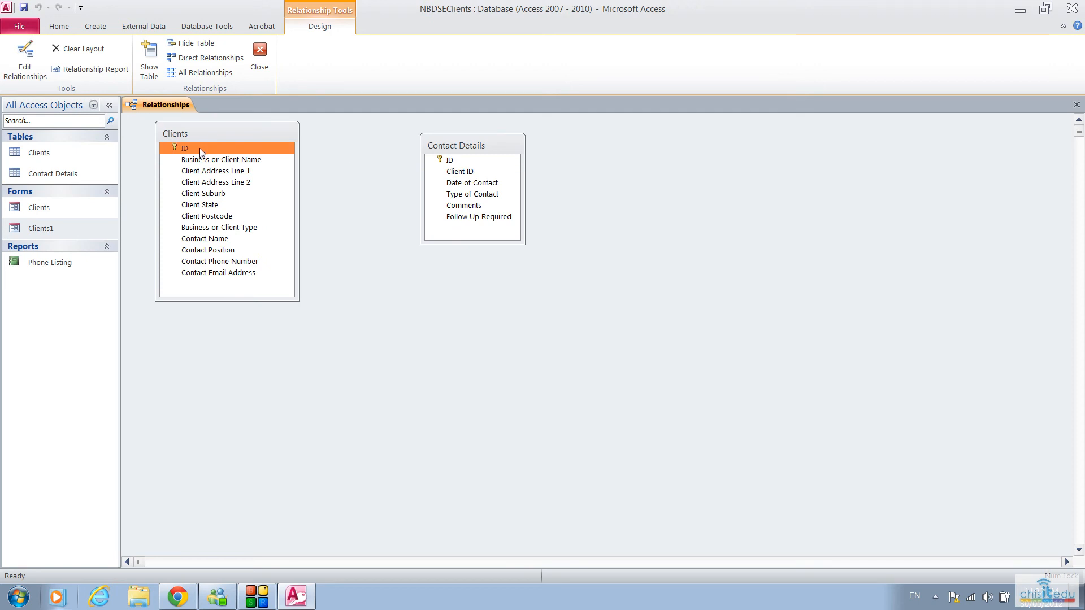
drag(199, 148, 464, 177)
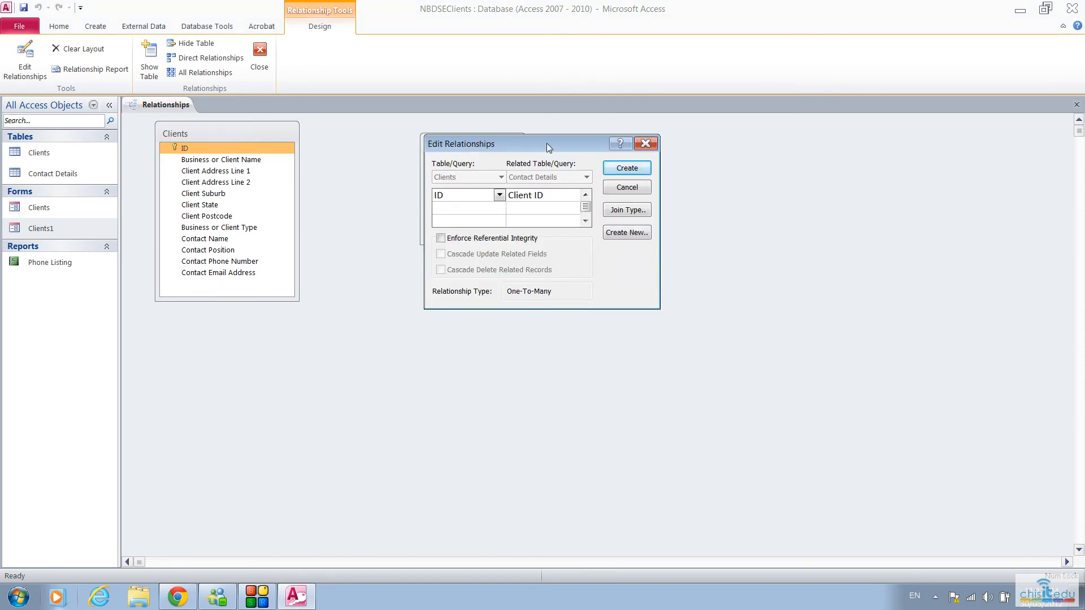
drag(548, 146, 490, 272)
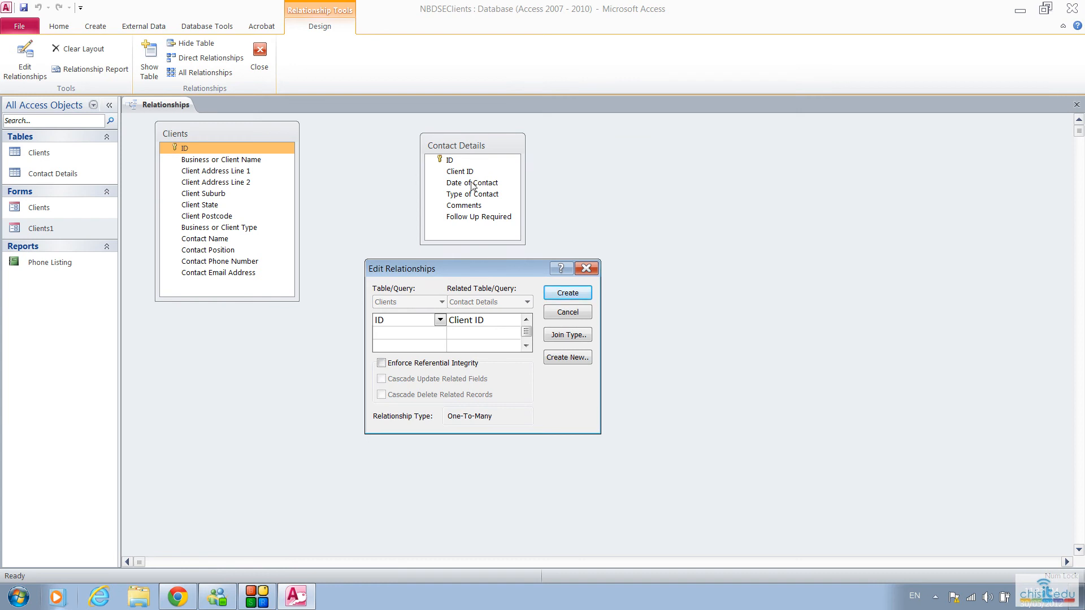
click(382, 363)
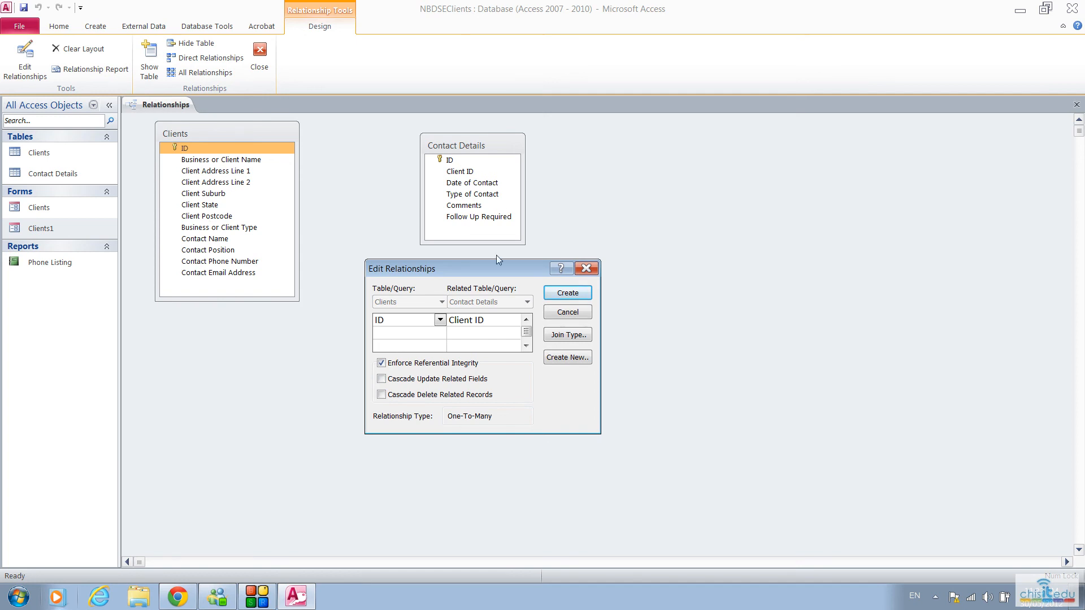
click(568, 294)
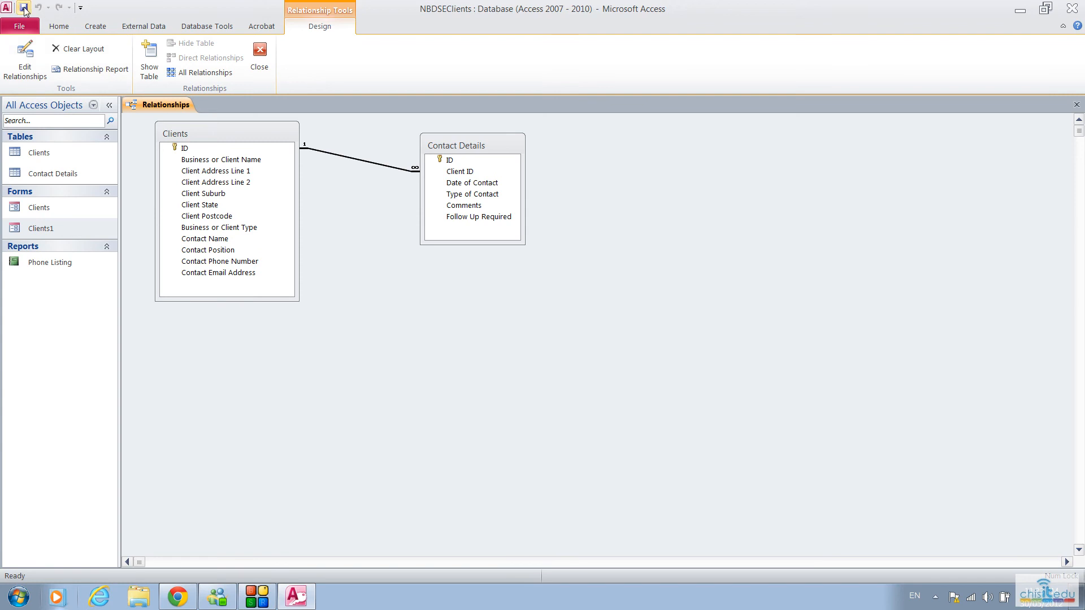
click(259, 54)
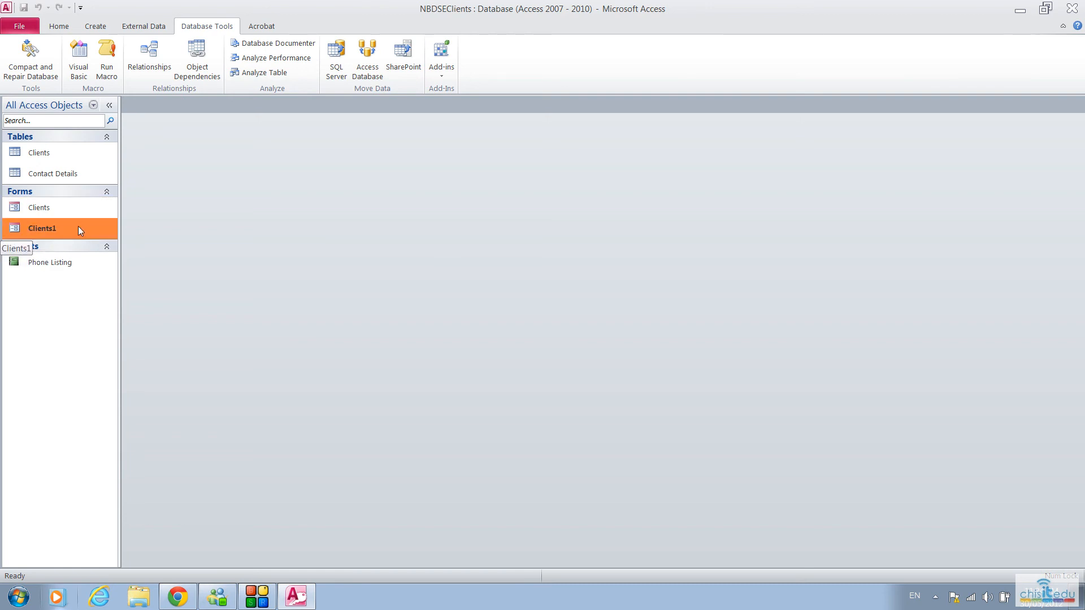
Step: Open the Clients1 form and switch it to Design view
double_click(43, 226)
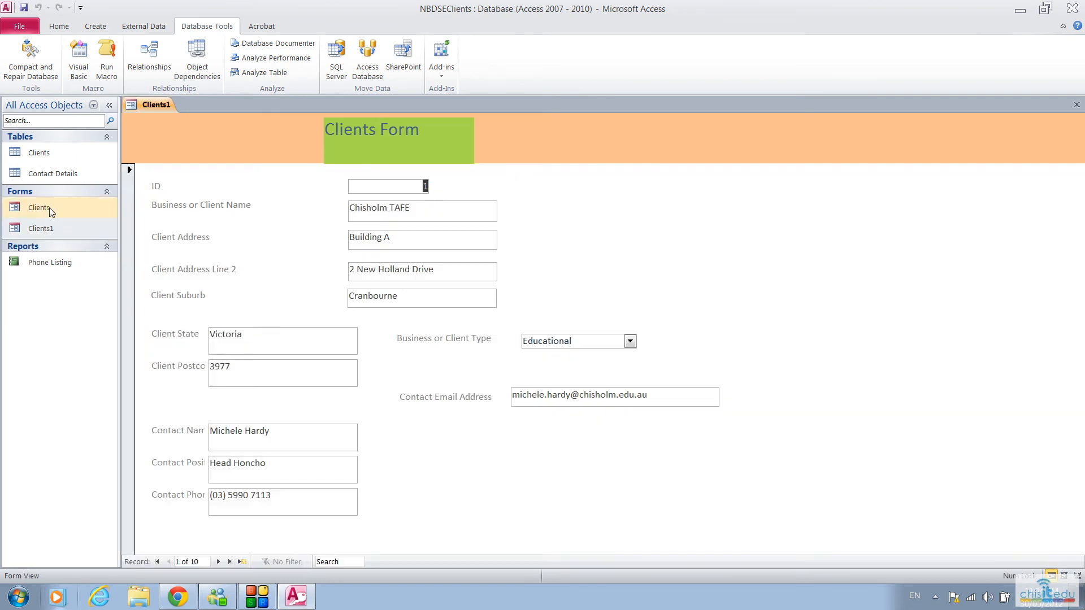
click(58, 26)
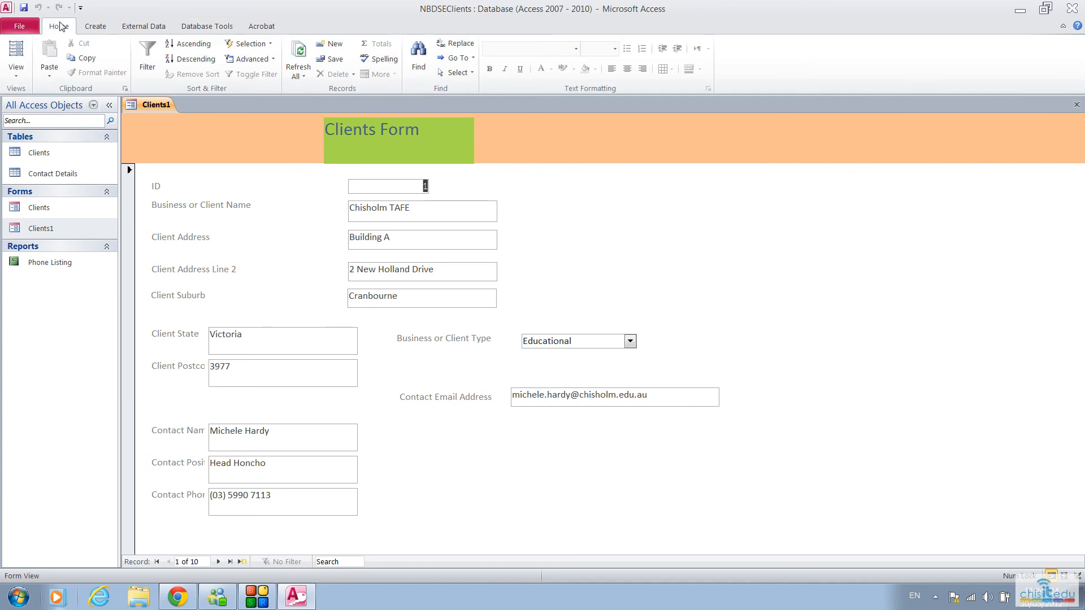
click(24, 77)
click(53, 161)
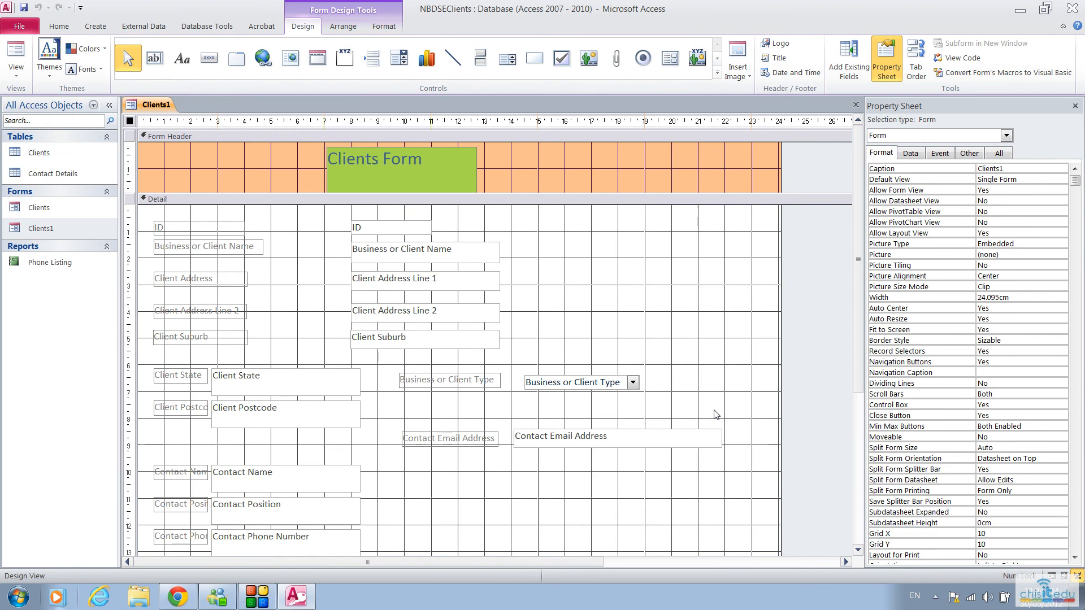
Step: Shrink the Client State text box to about 3.03 cm wide and 0.66 cm high
scroll(717, 414, down, 1)
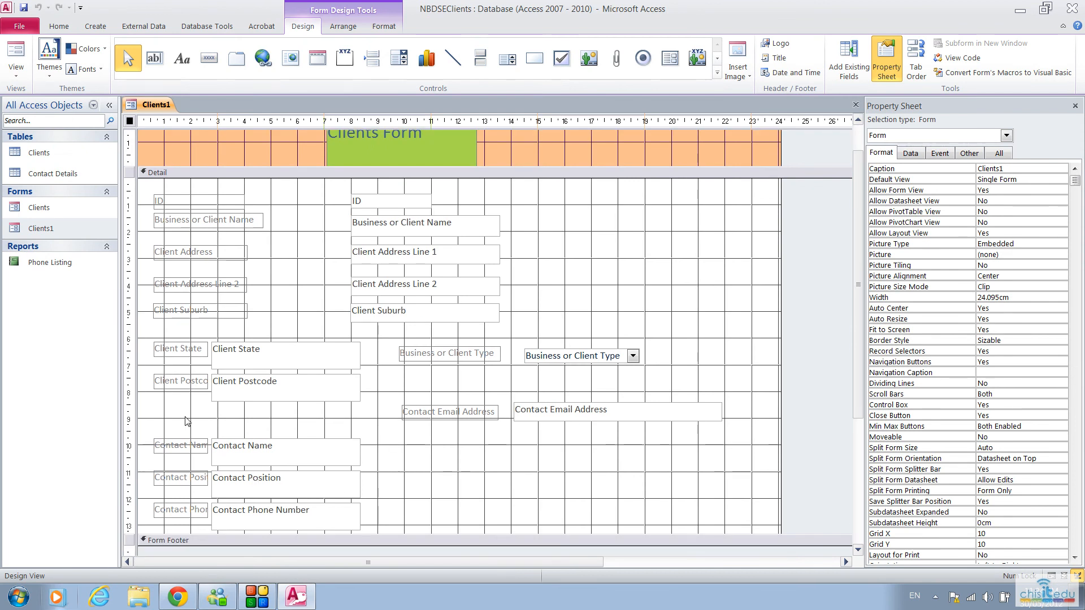
click(354, 365)
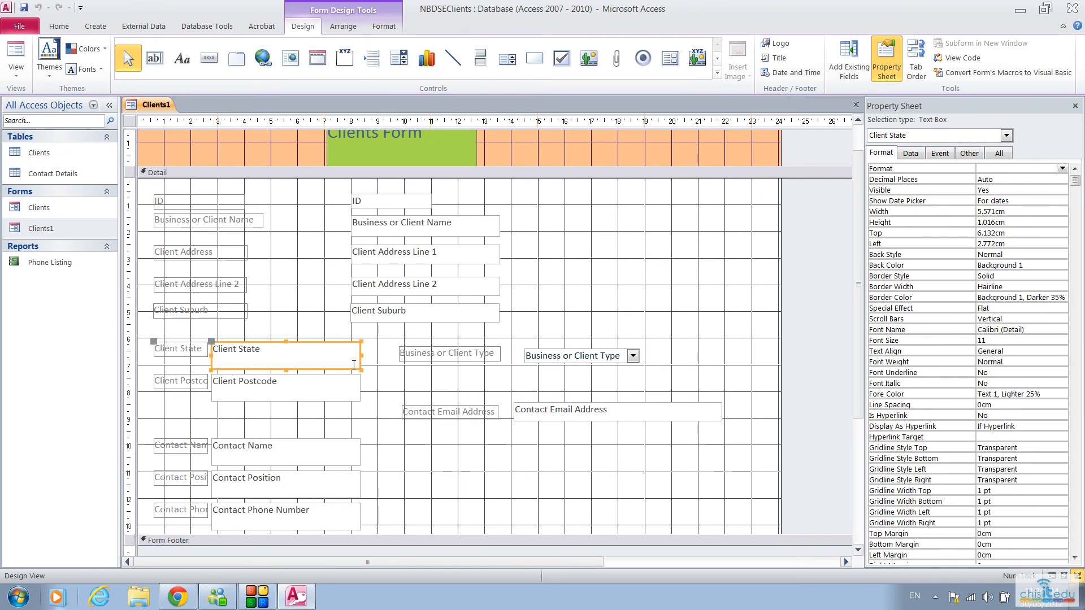
drag(359, 354, 252, 361)
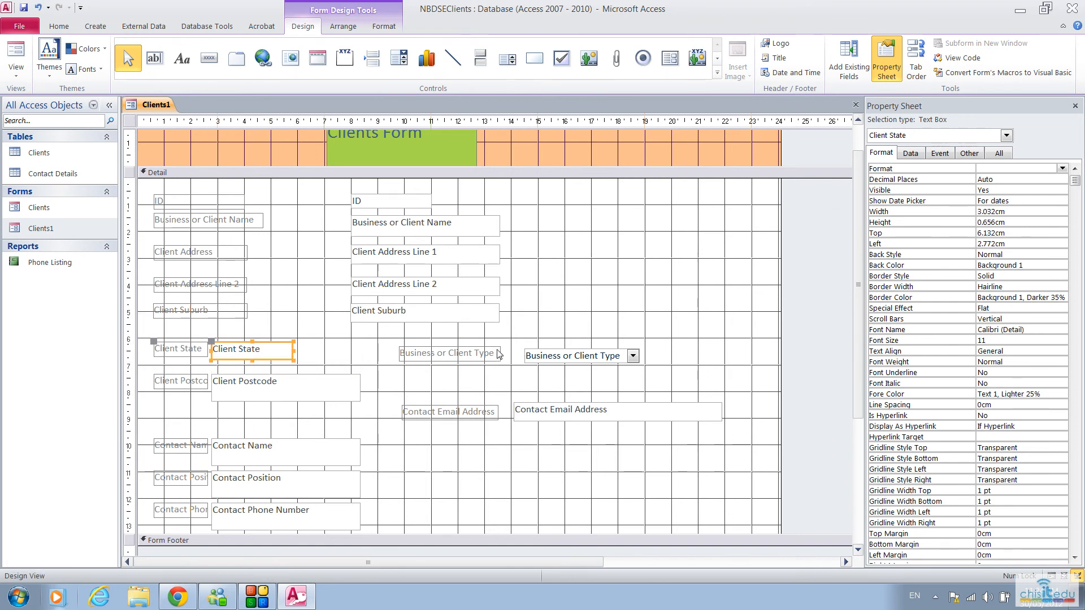
Step: Move the Business or Client Type combo box and its label next to the Client State text box
click(513, 353)
click(542, 356)
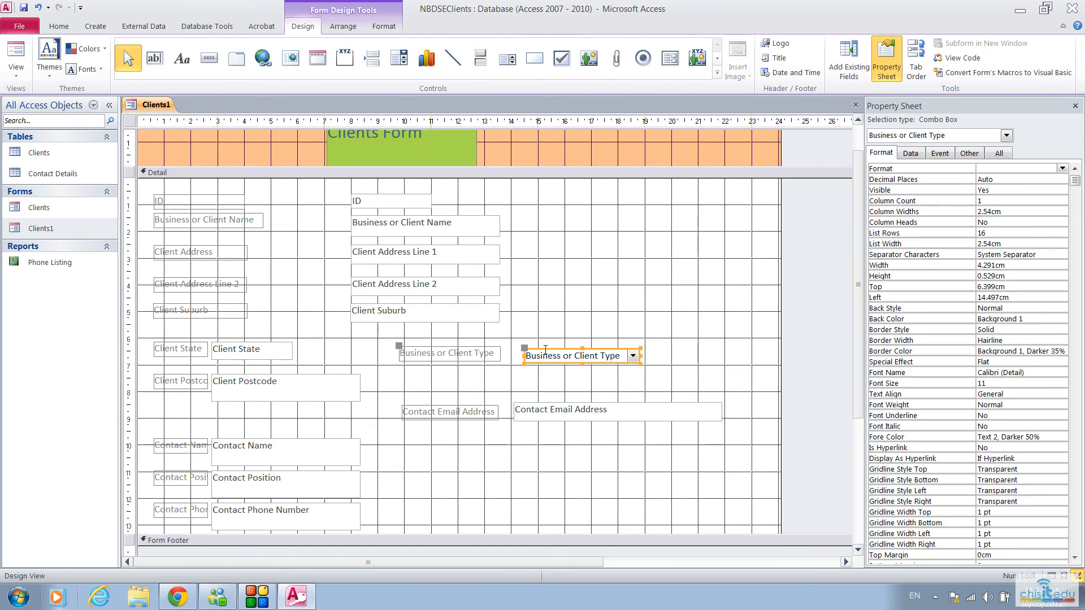
drag(543, 356, 473, 342)
click(463, 350)
Step: Reduce the Client Postcode text box to about 0.66 cm high and narrow it to just fit its field name
click(252, 393)
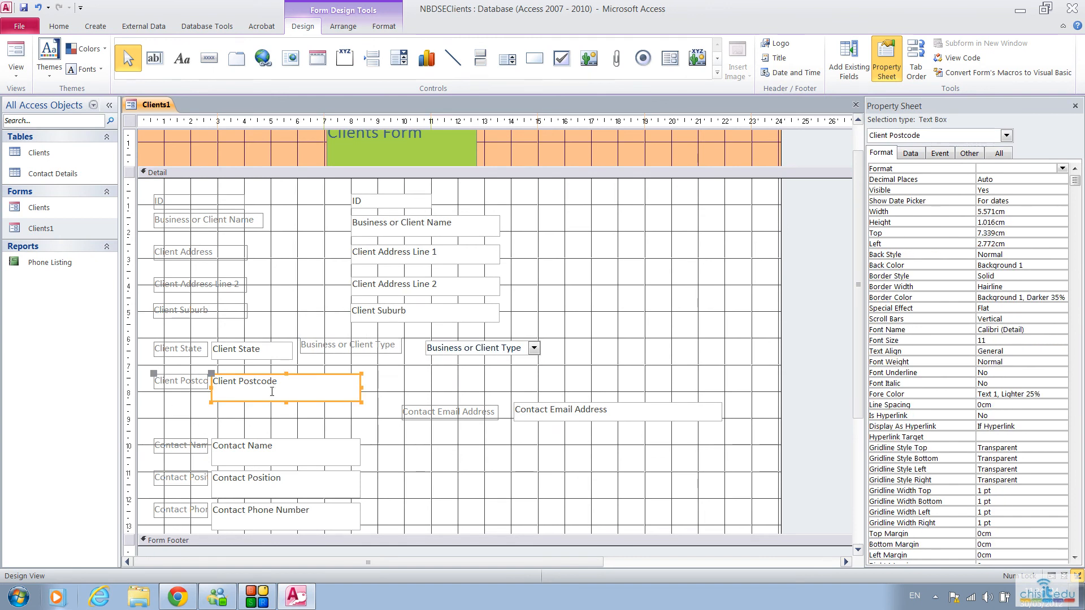
drag(285, 401, 286, 392)
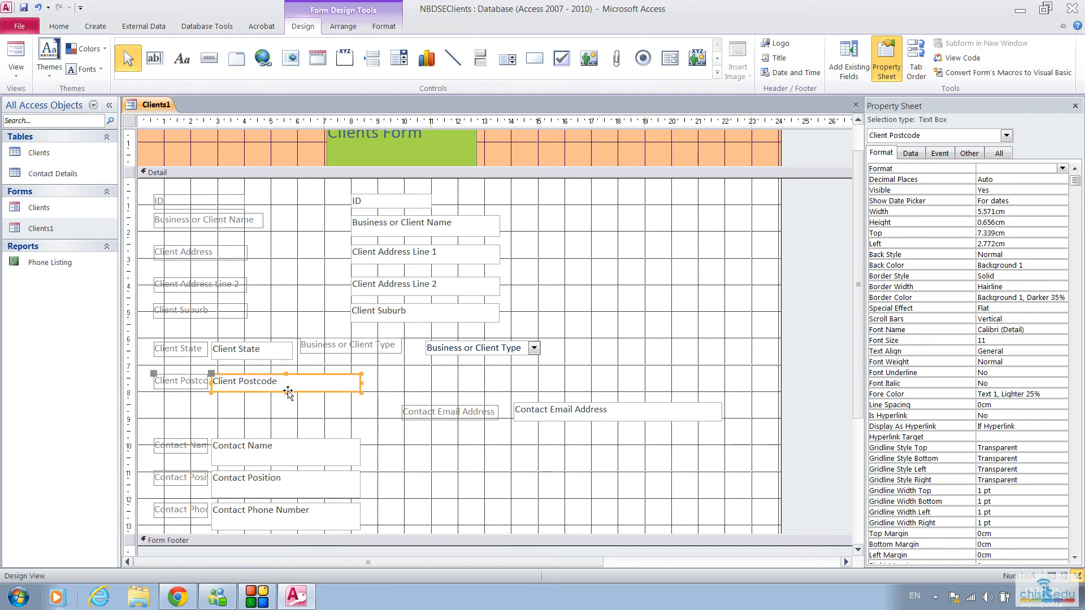
drag(360, 383, 285, 382)
Step: Move the Contact Email Address box and its label up beneath Business or Client Type, about 12.5 cm from the form's left edge
click(477, 411)
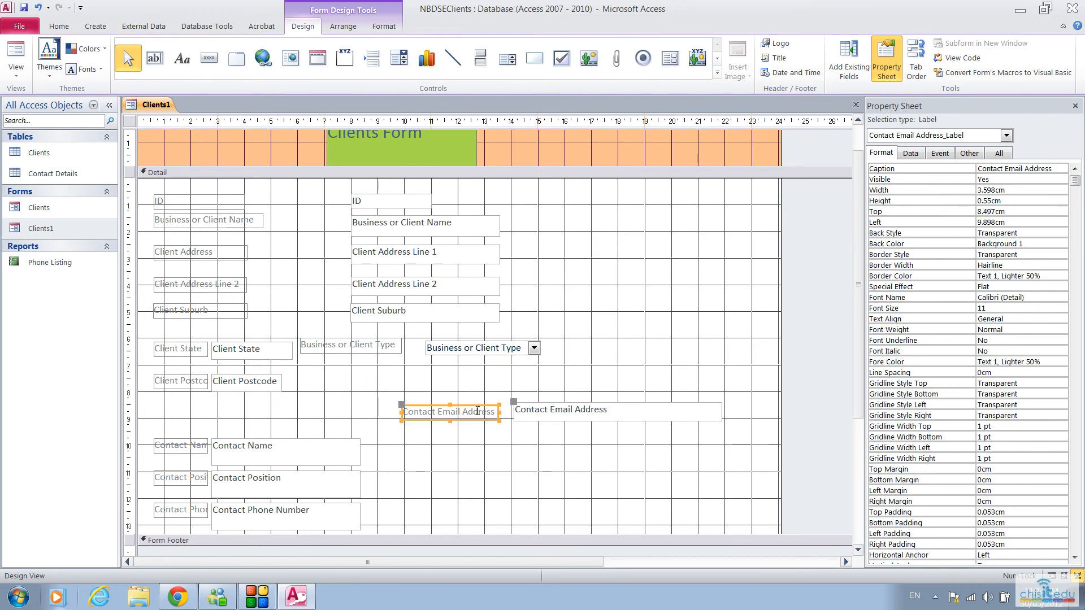
click(546, 407)
drag(551, 402, 508, 366)
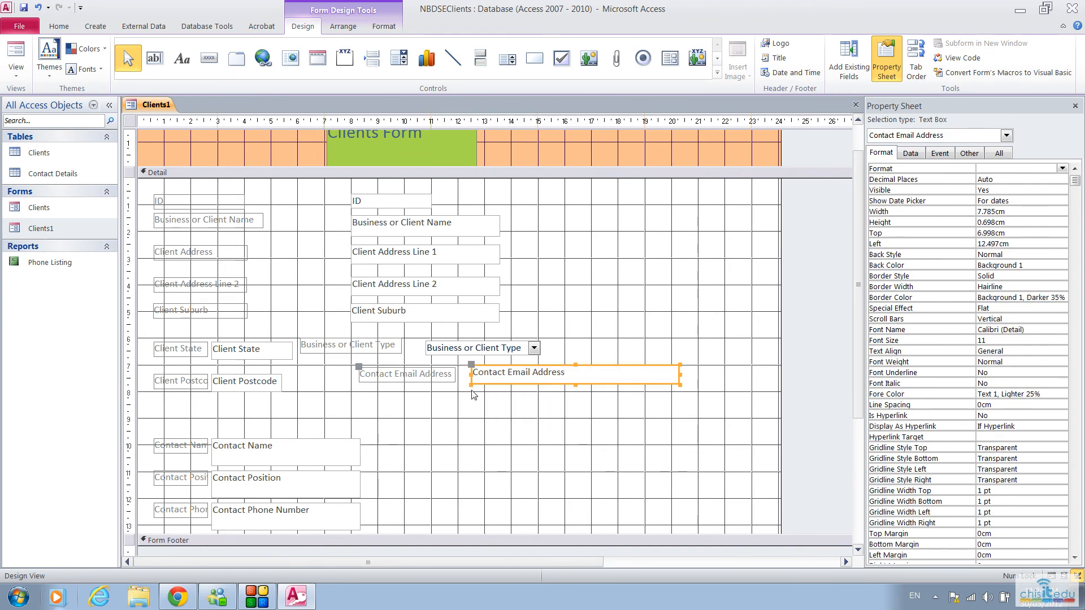
Step: Shrink the Contact Name and Contact Position boxes, placing Contact Name under Client Postcode and a narrower Contact Position beside it
click(260, 443)
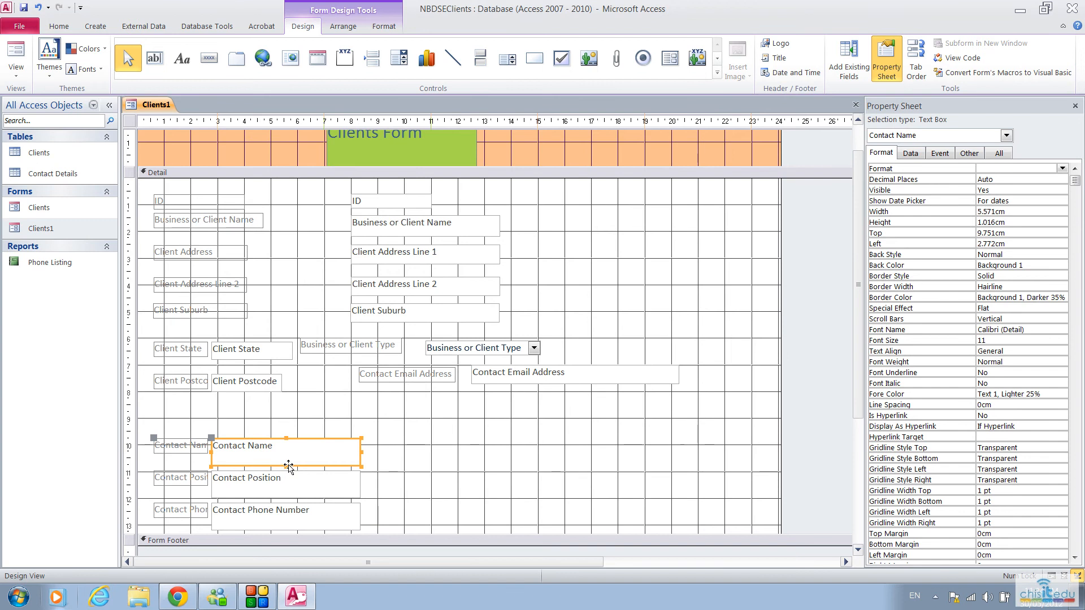
drag(286, 466, 278, 405)
click(271, 479)
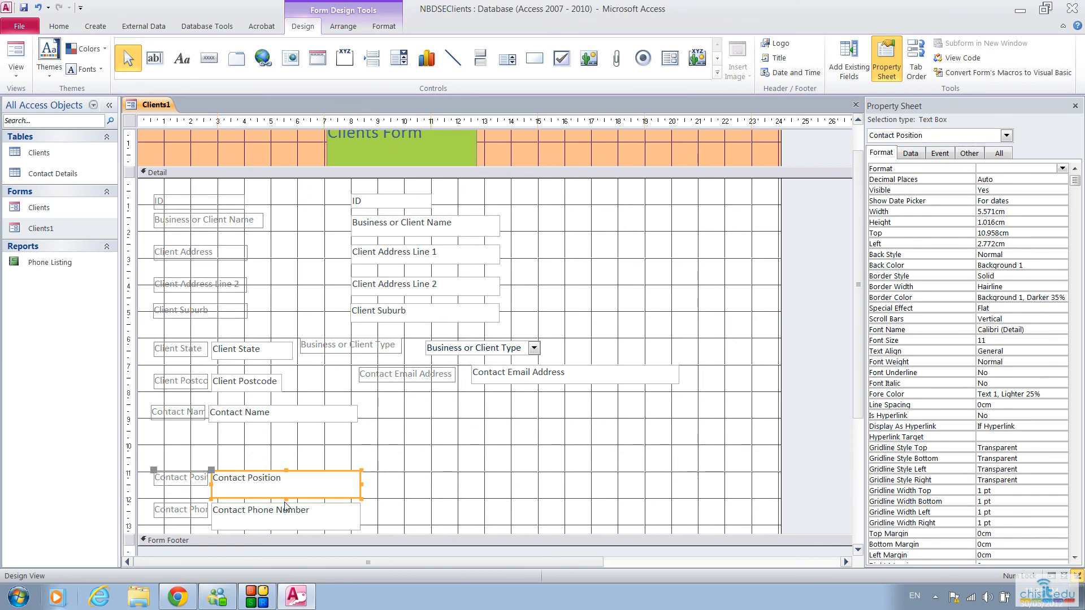
drag(287, 499, 287, 488)
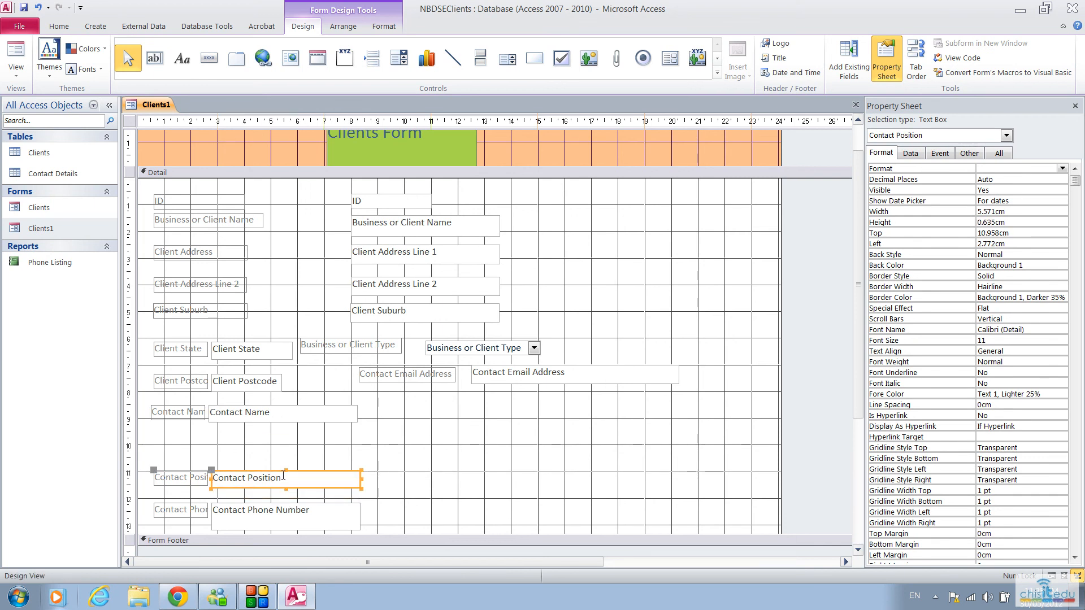
drag(363, 484, 493, 411)
click(494, 408)
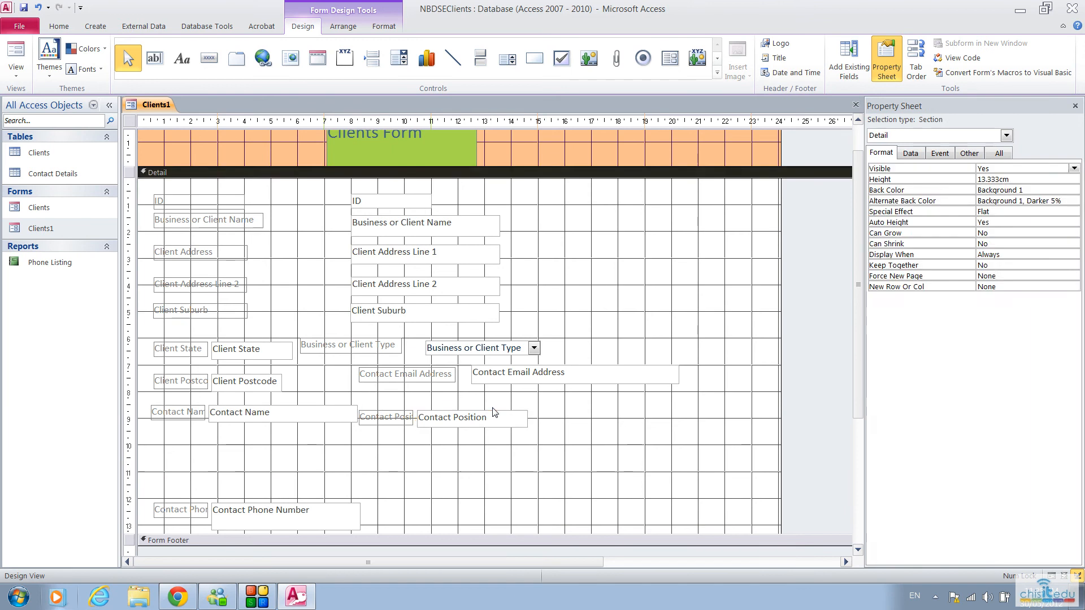
Step: Align Contact Position level with Contact Name, and place a Contact Phone Number box shrunk to about 3.5 by 0.64 cm beside it
drag(493, 413, 494, 405)
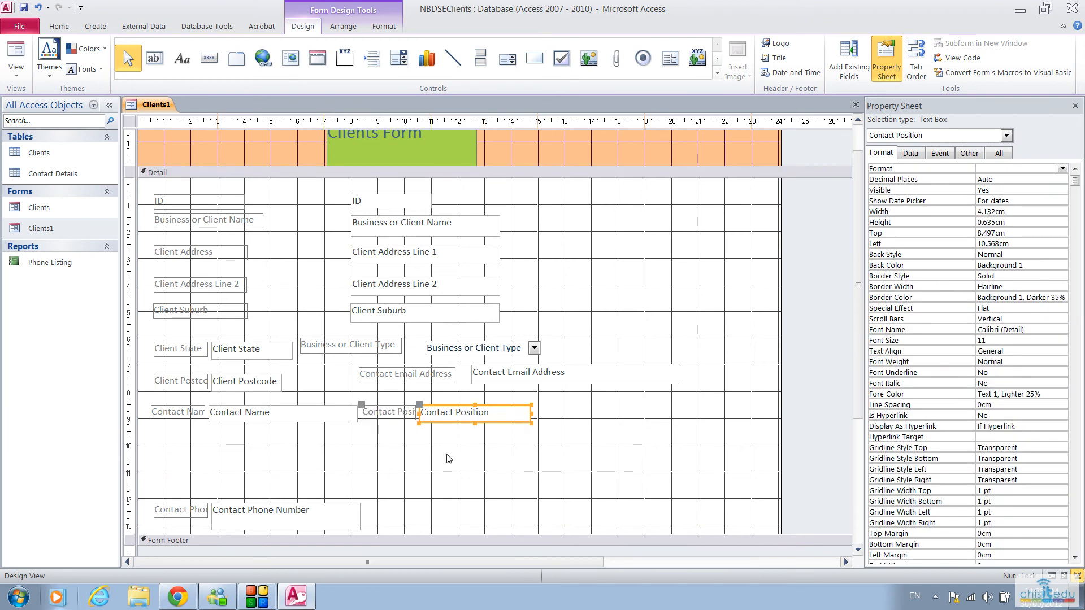
click(308, 516)
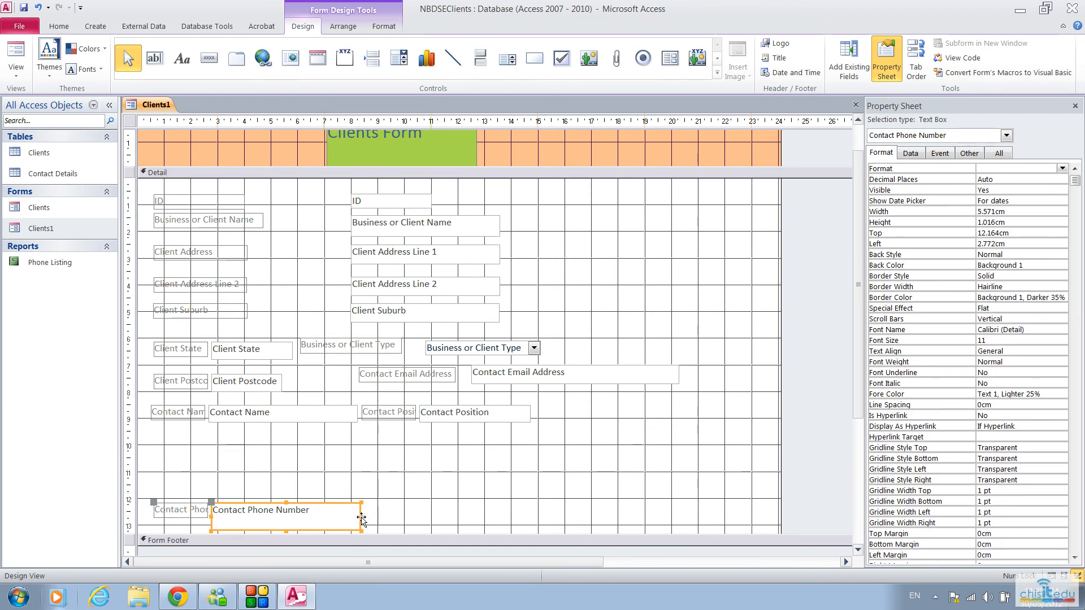
drag(361, 519, 653, 402)
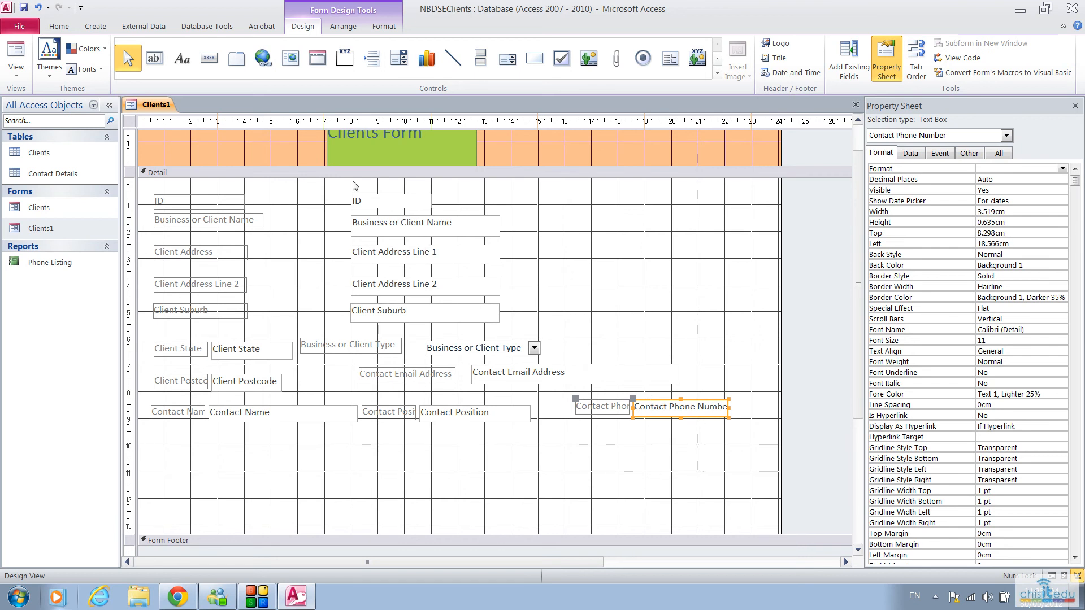
Step: Insert a subform about 21.9 by 2.8 cm beneath the contact fields, using the existing Contact Details table as its source
click(671, 59)
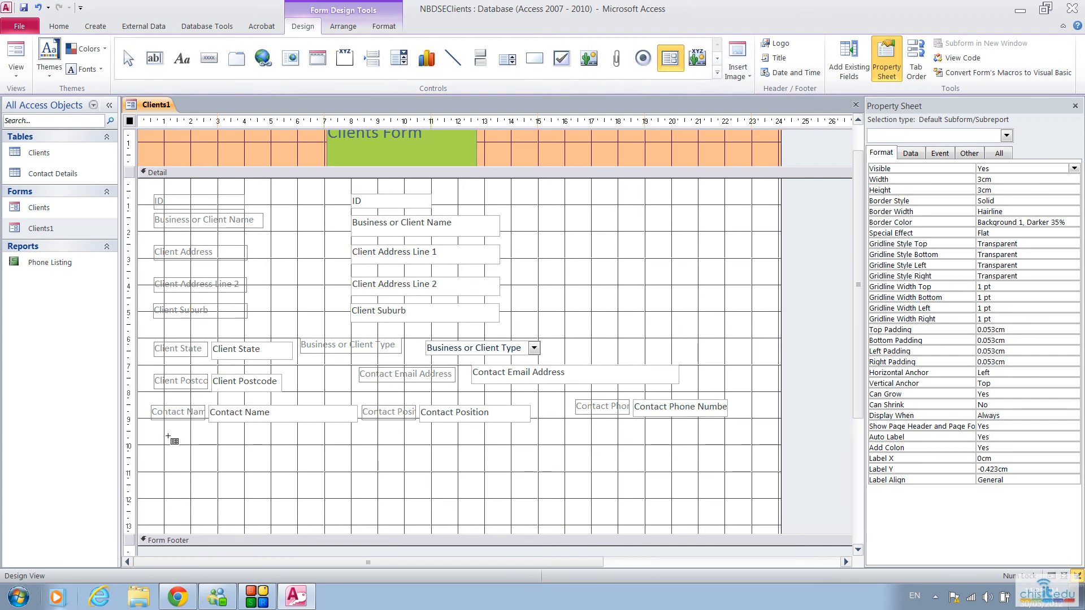
drag(167, 434, 750, 509)
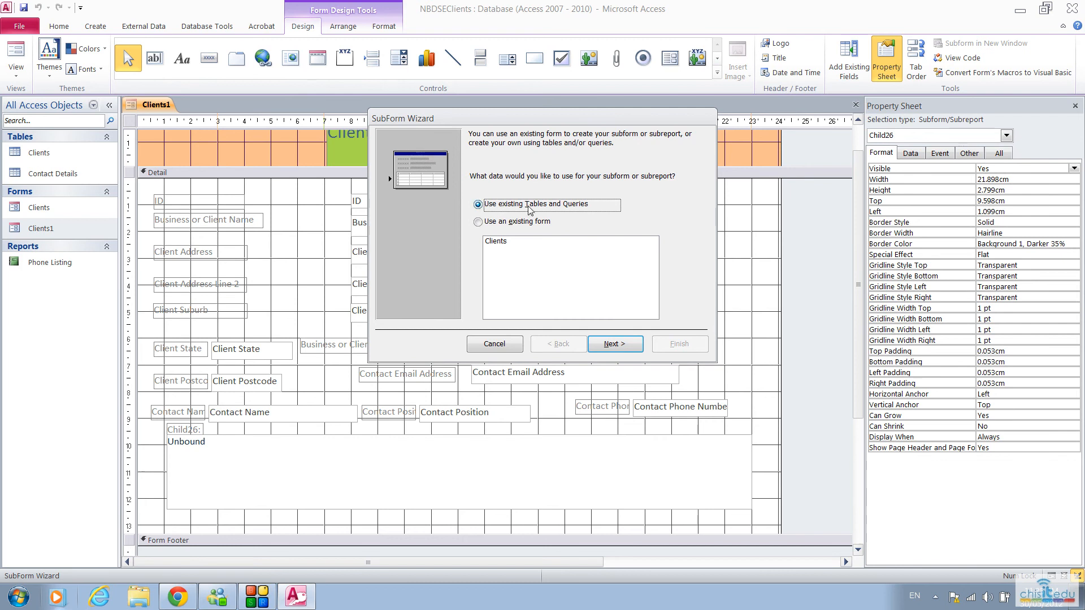
click(622, 344)
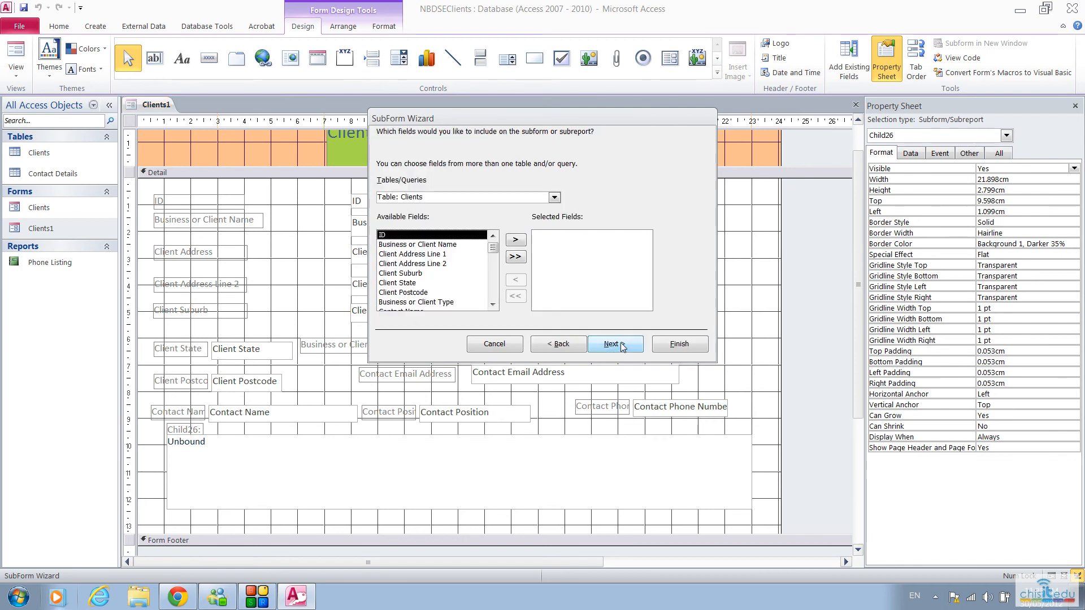
click(557, 201)
click(450, 216)
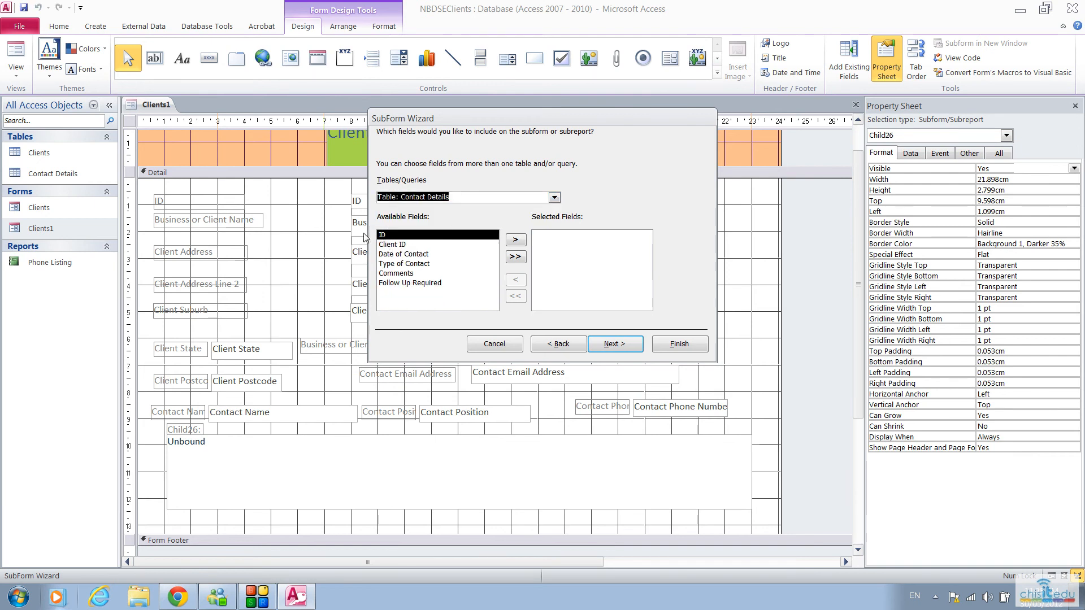
Step: Include the Date of Contact, Type of Contact, Comments and Follow Up Required fields in the subform
click(399, 245)
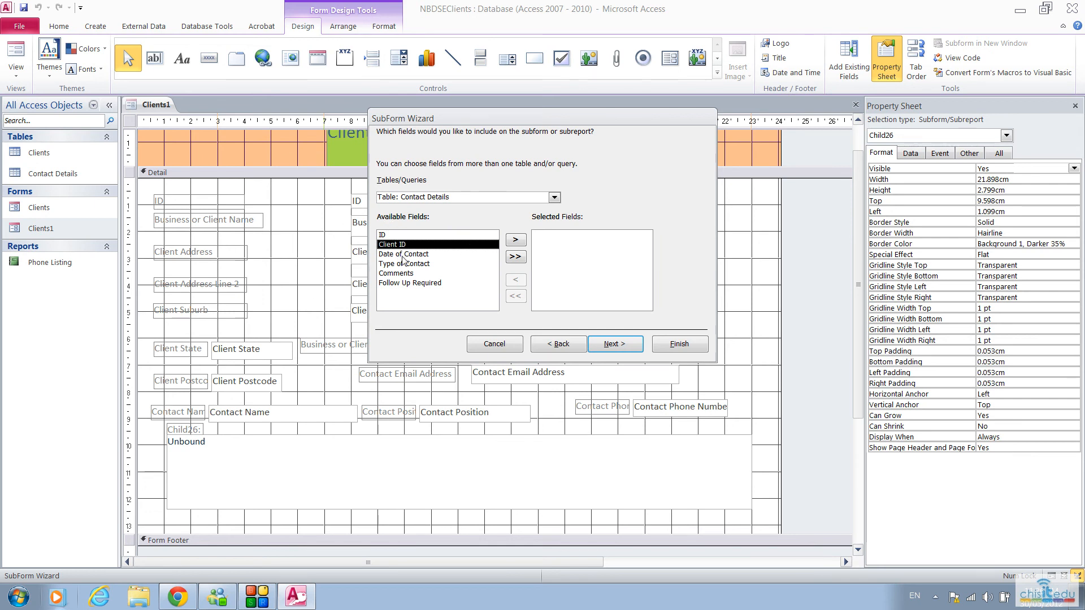
click(403, 254)
click(522, 243)
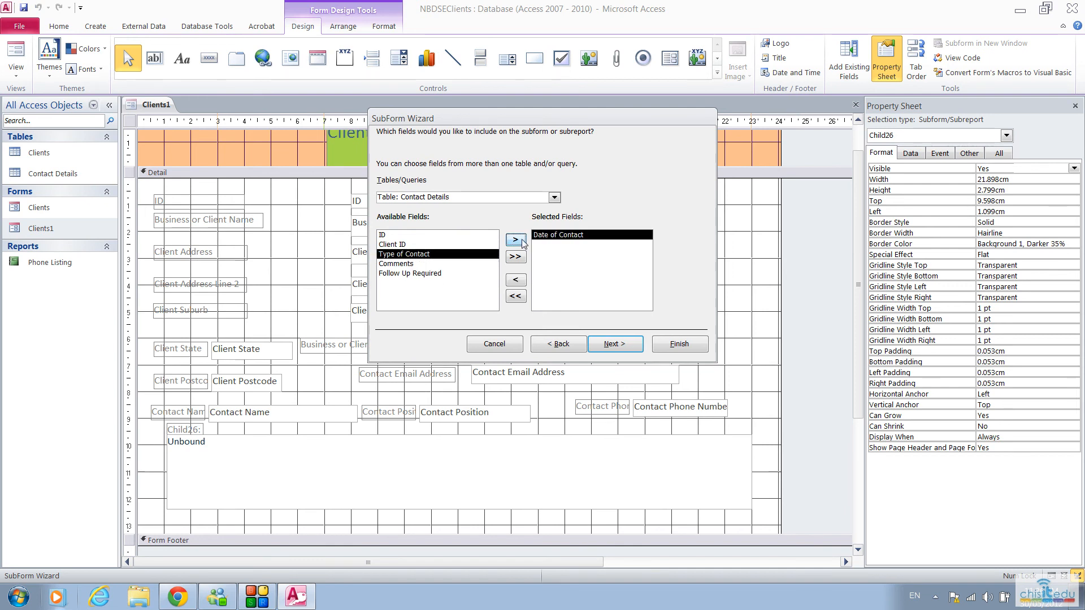
click(516, 241)
click(516, 240)
click(515, 241)
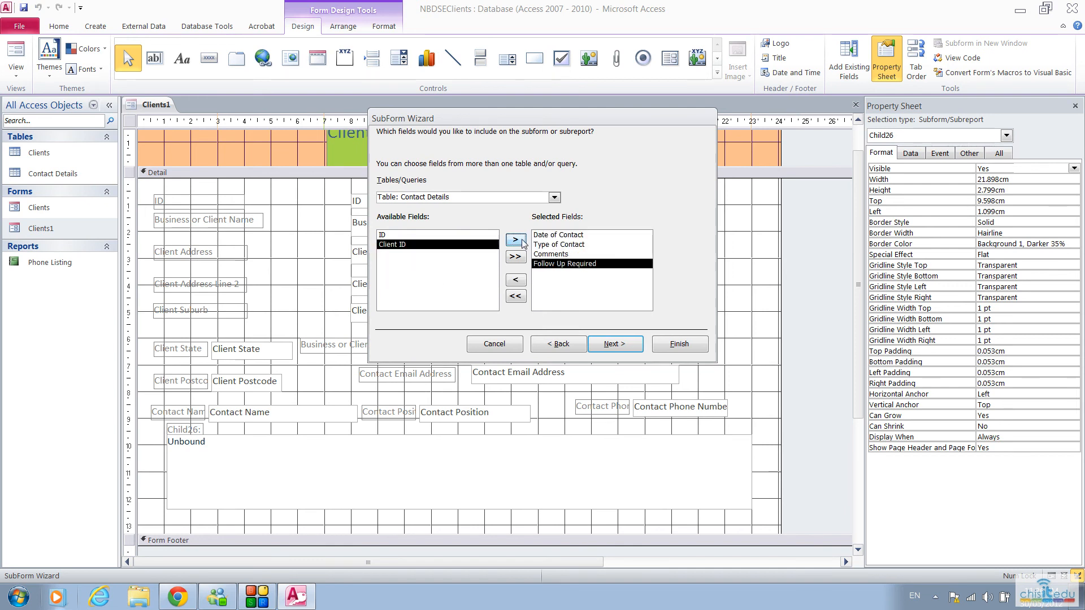
Step: Link the subform to show Contact Details for each Clients record using ID, and finish it as Contact Details subform
click(615, 345)
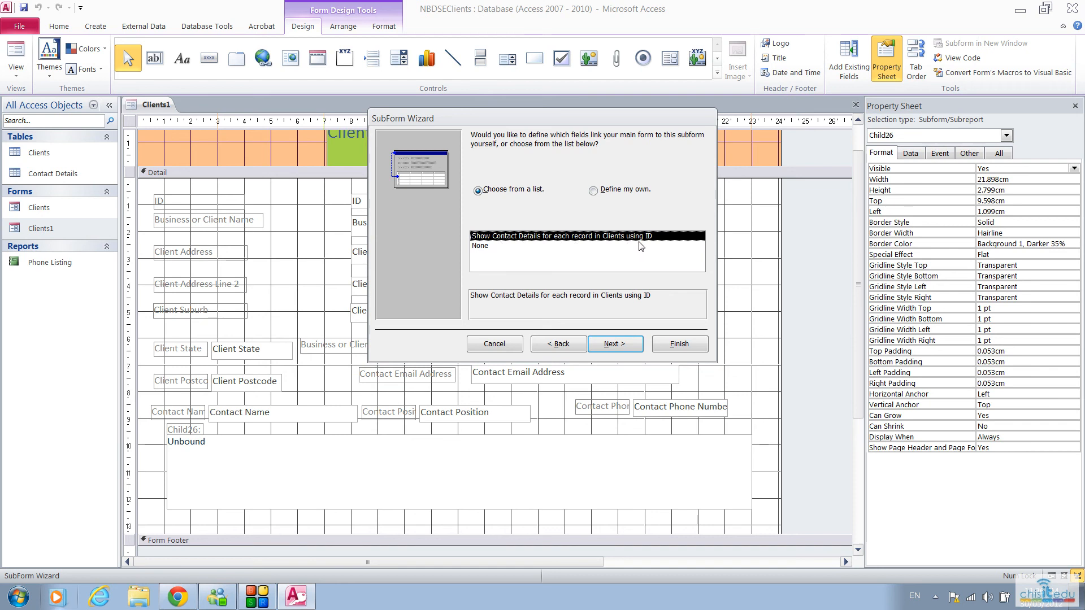
click(617, 344)
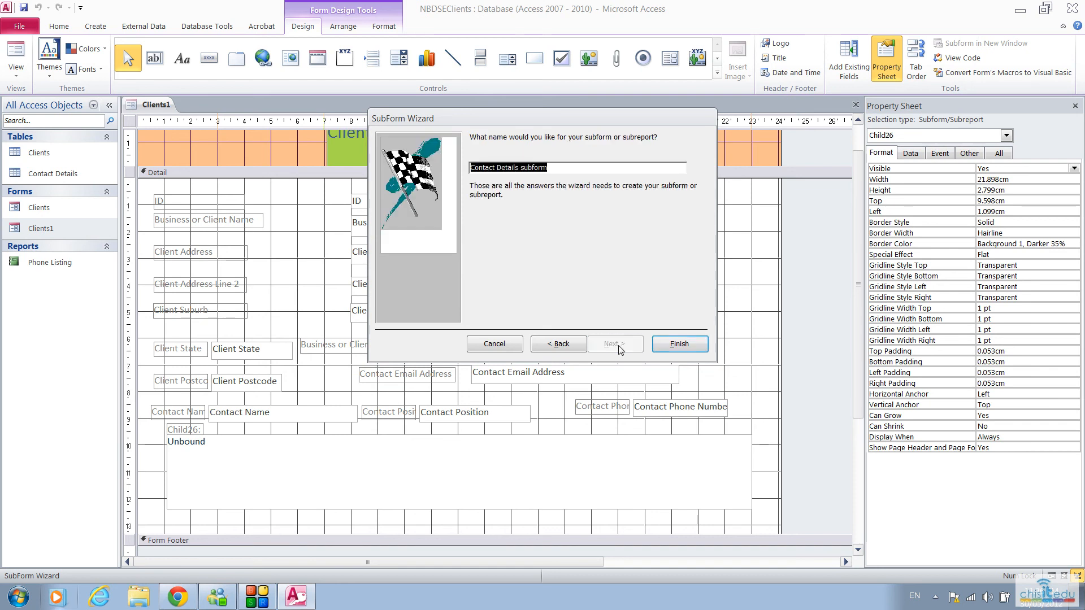
click(678, 346)
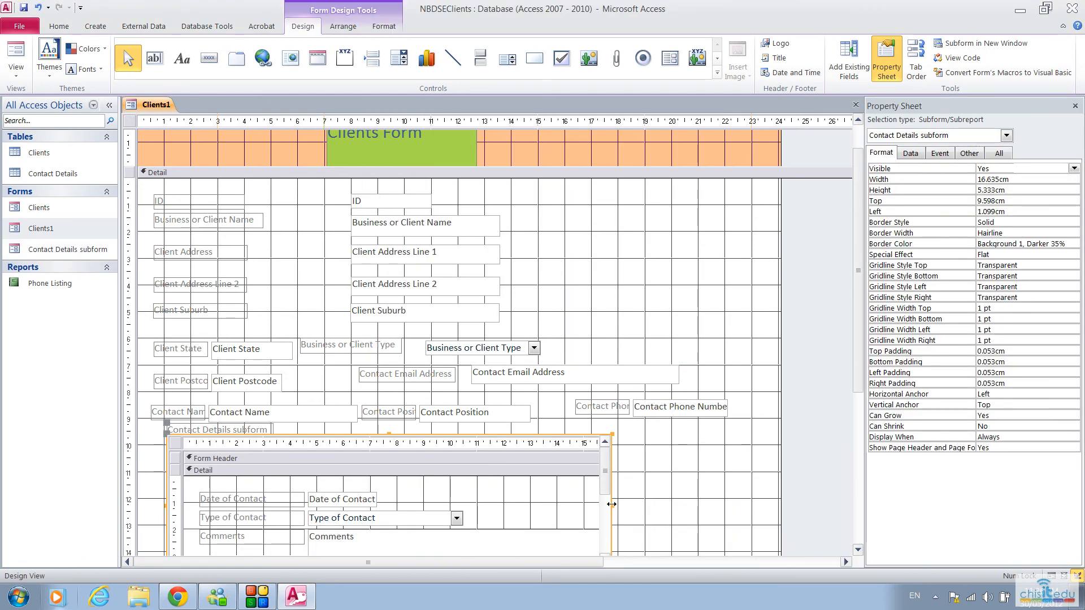
Step: Resize the Contact Details subform to about 21.8 by 4.3 cm, and extend the Detail section slightly below it
drag(612, 504, 749, 502)
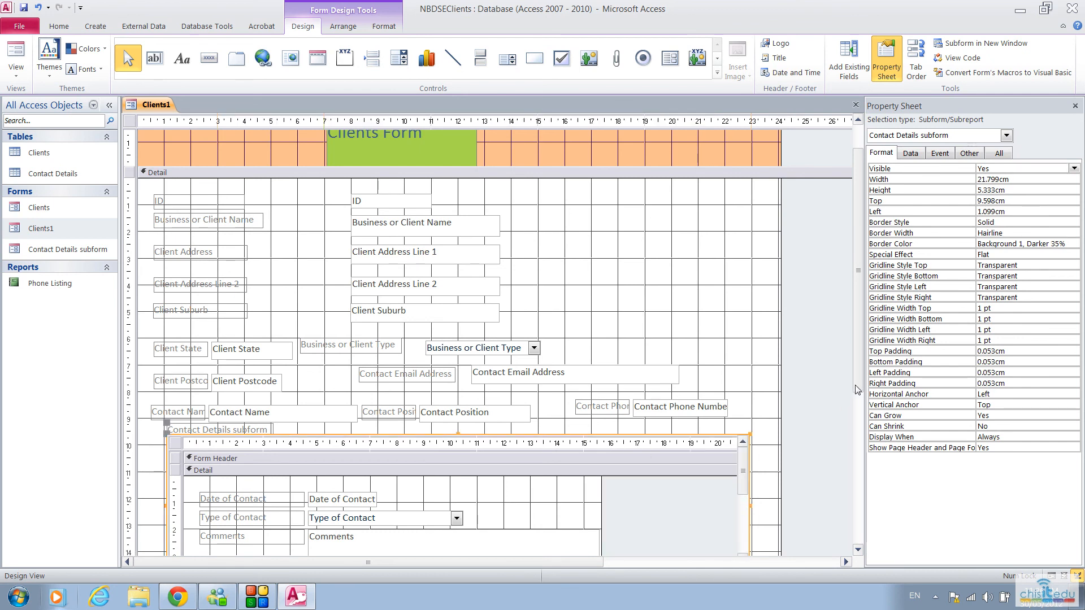
scroll(661, 448, down, 3)
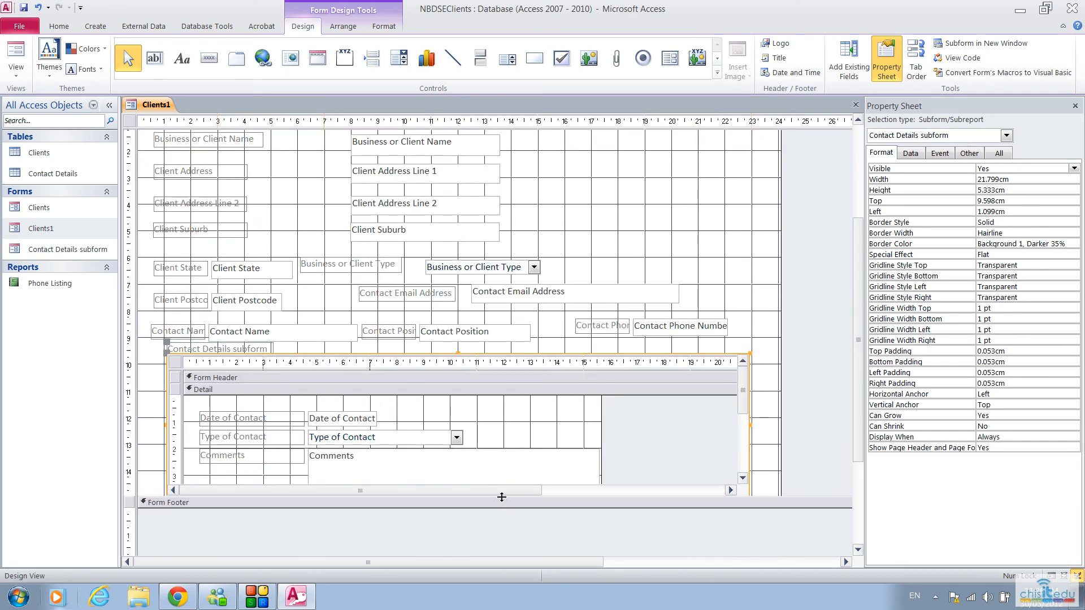
drag(502, 502, 503, 528)
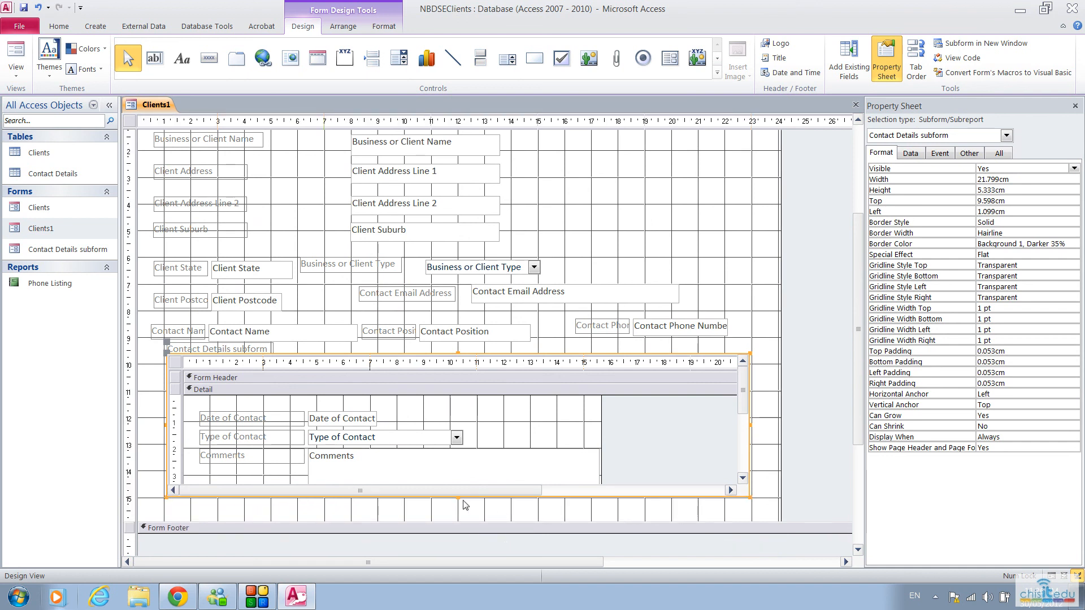
drag(459, 497, 459, 470)
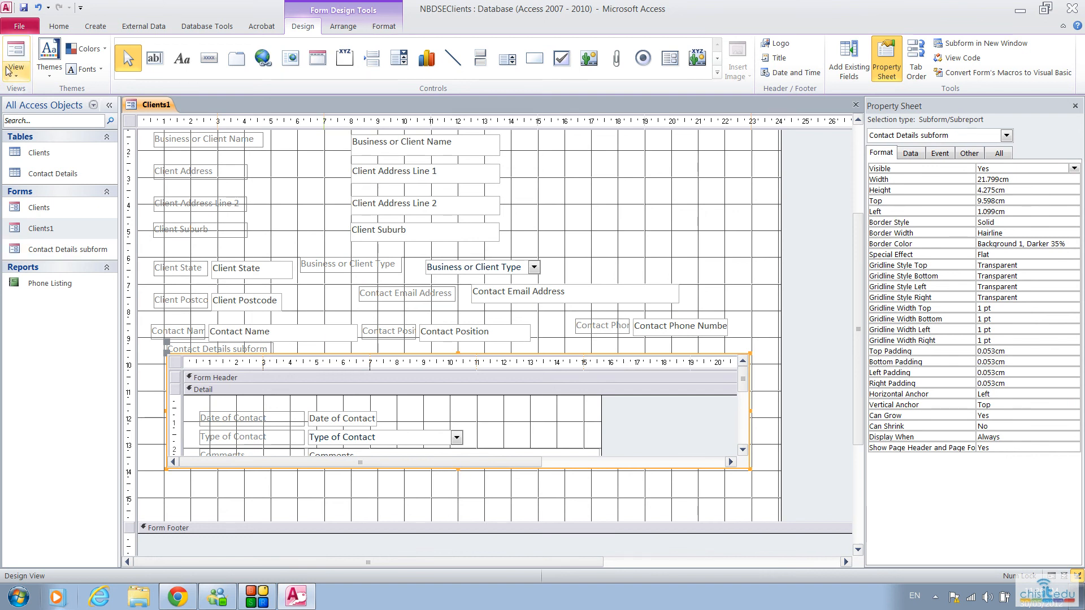
Step: Try resizing the subform's columns in Form View, giving Comments most of the width, and return to Design View without saving
click(18, 54)
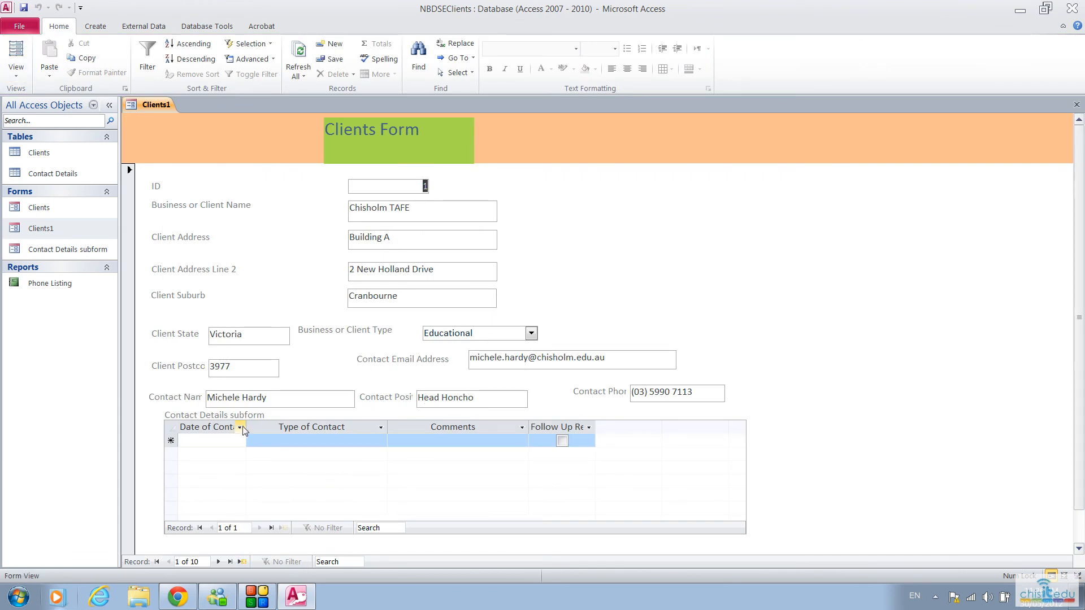
drag(246, 428, 266, 427)
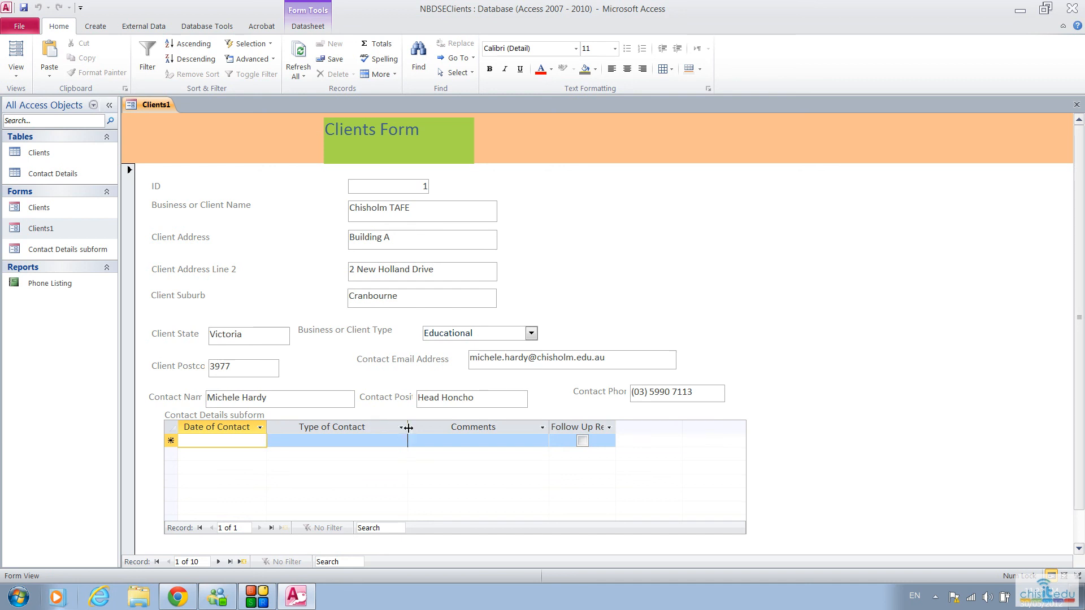
drag(408, 428, 375, 428)
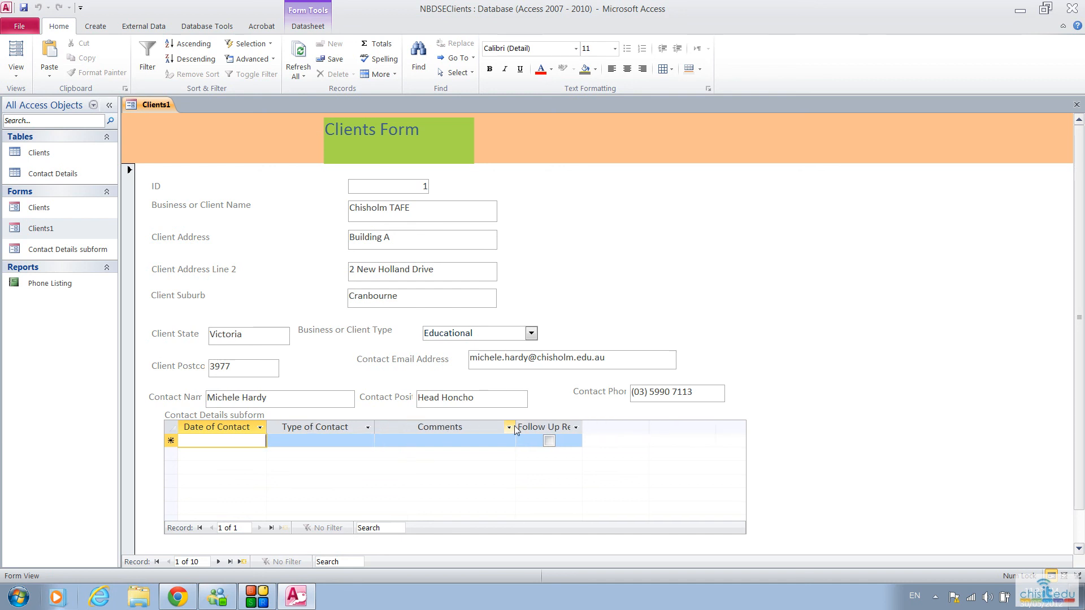
drag(516, 428, 664, 423)
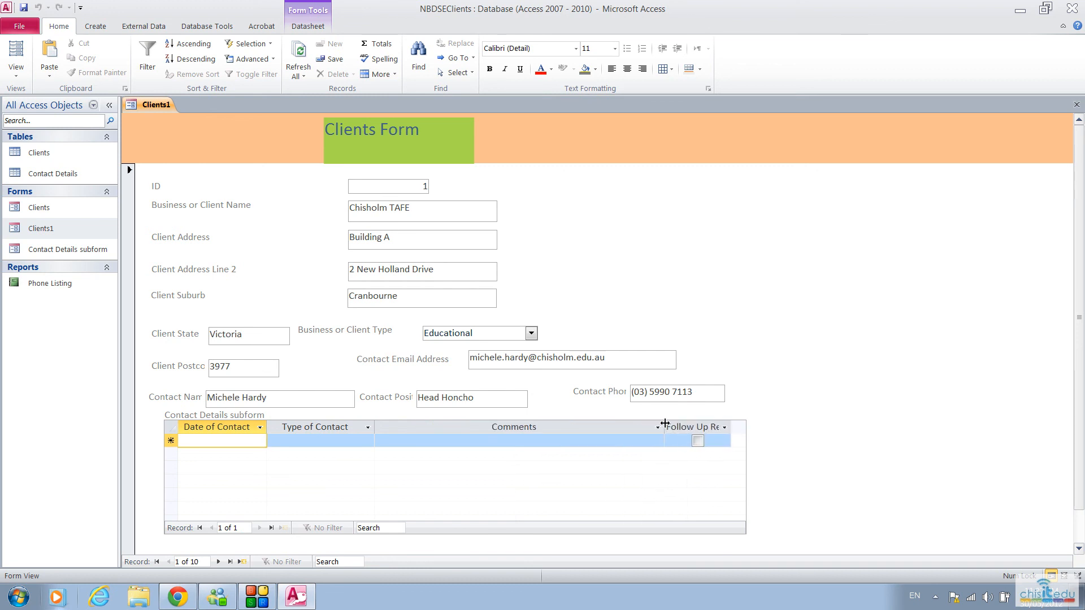
drag(731, 430, 744, 431)
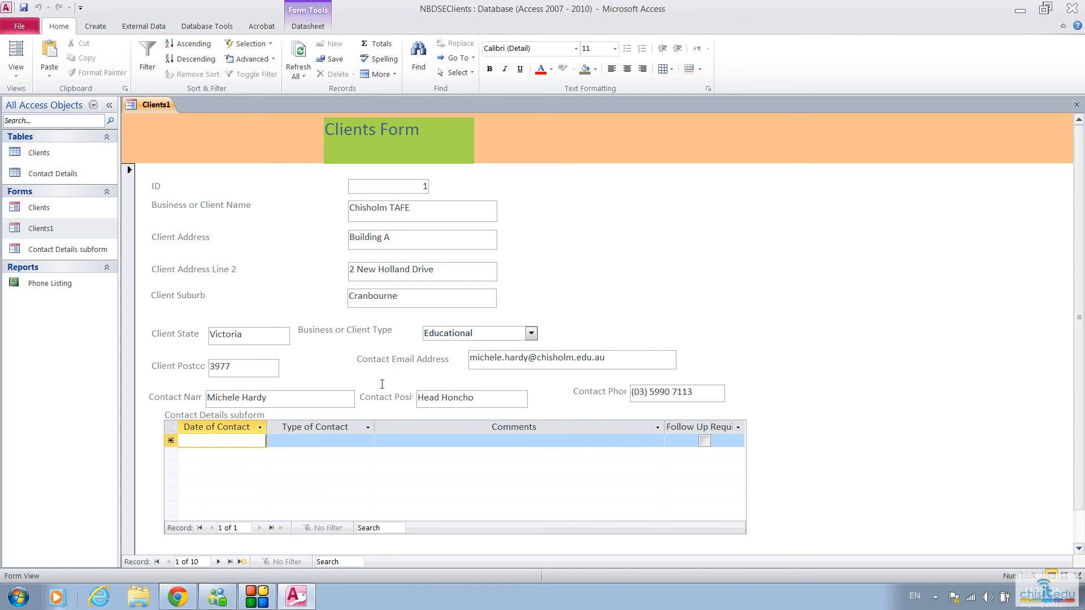
click(16, 75)
click(41, 159)
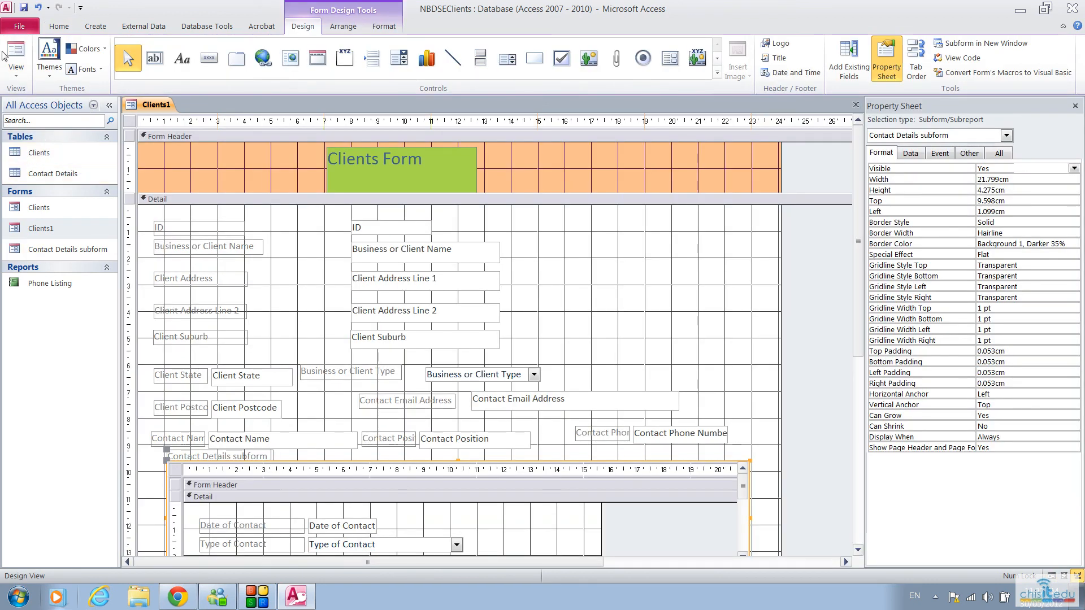
Step: In Form View, widen the subform's Follow Up Required and Comments columns, narrow Type of Contact, and save the layout
click(26, 51)
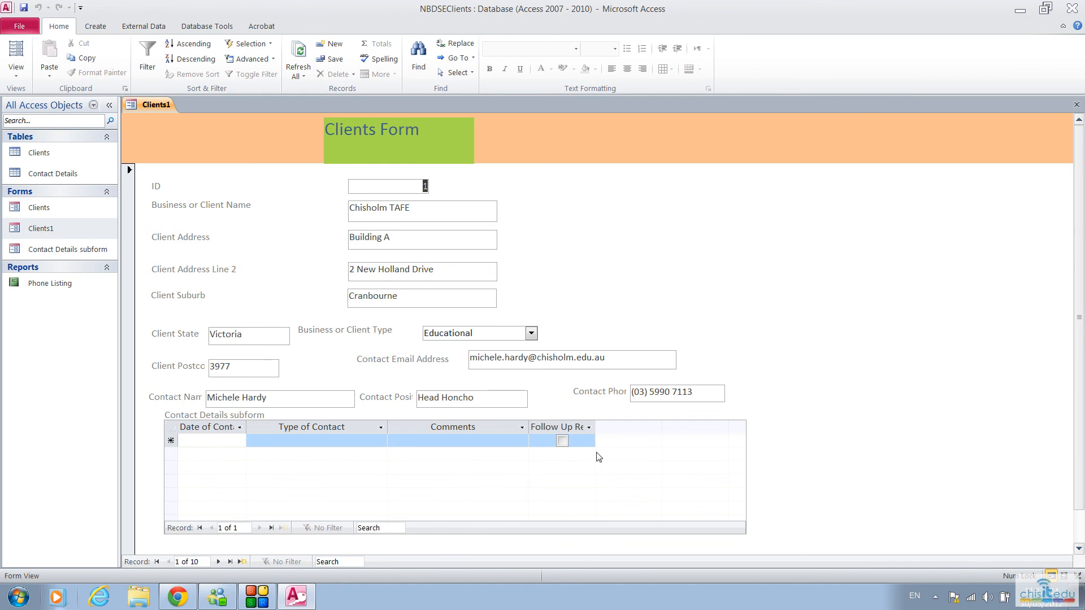
drag(595, 426, 714, 427)
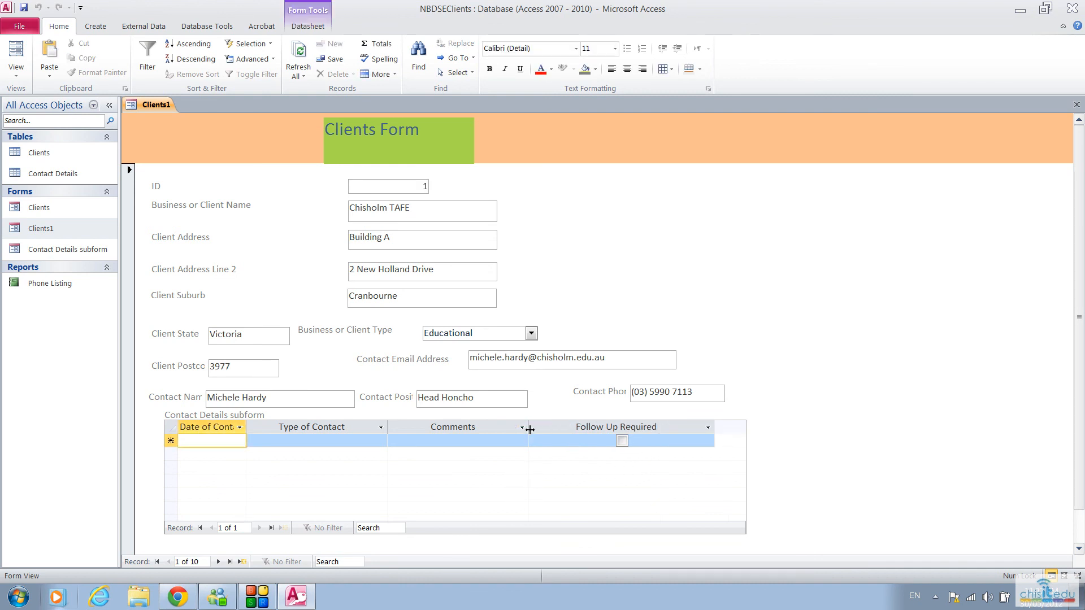
drag(528, 428, 624, 433)
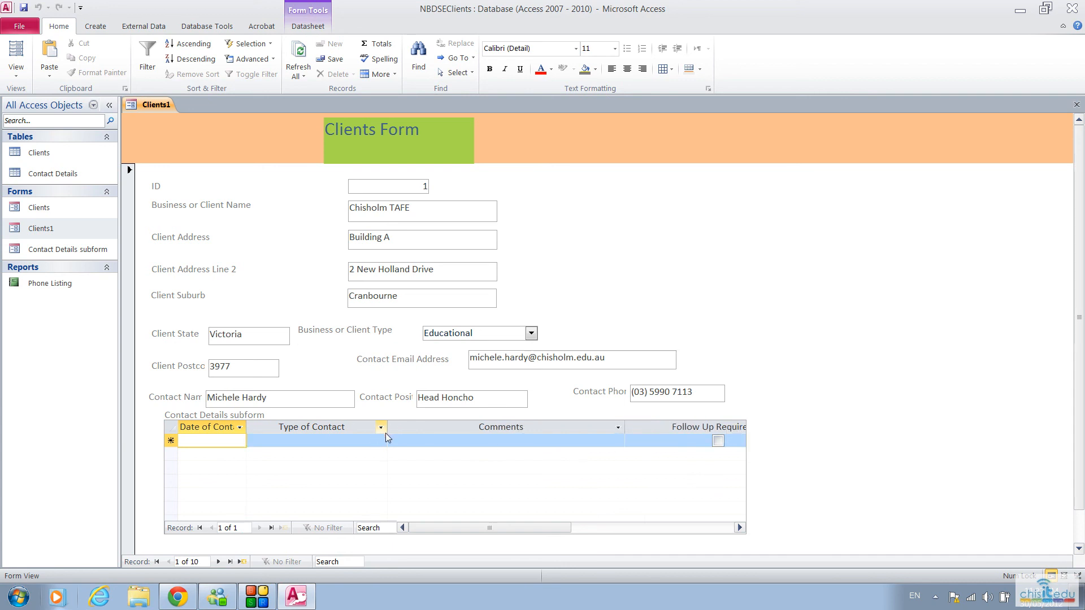
drag(390, 424, 351, 425)
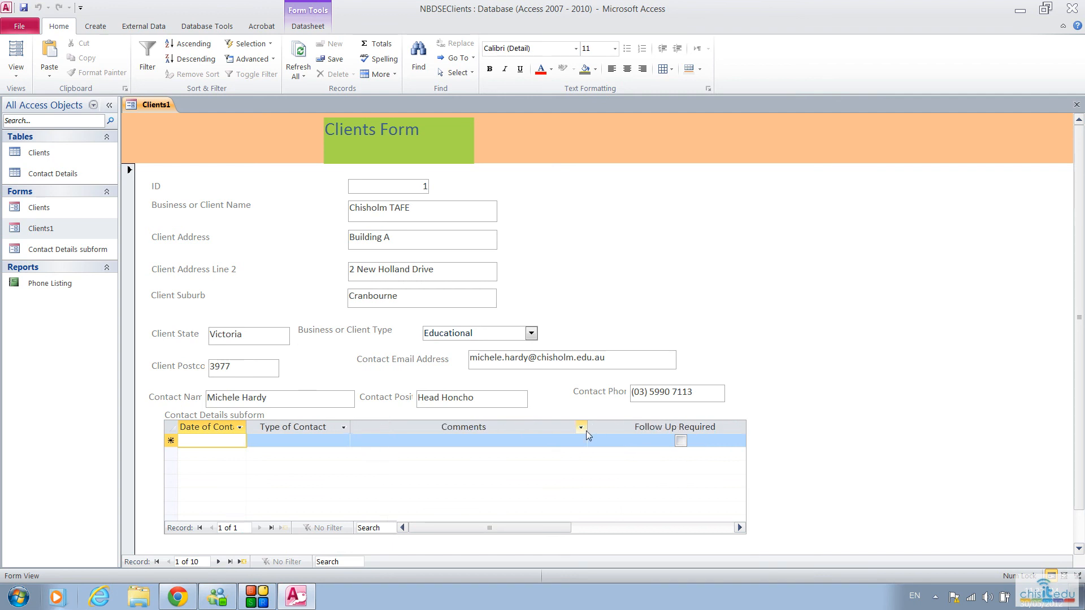
click(25, 8)
Step: Start a contact record for Chisholm TAFE dated 23/05/2012 with Phone Call as the type of contact
text(23/)
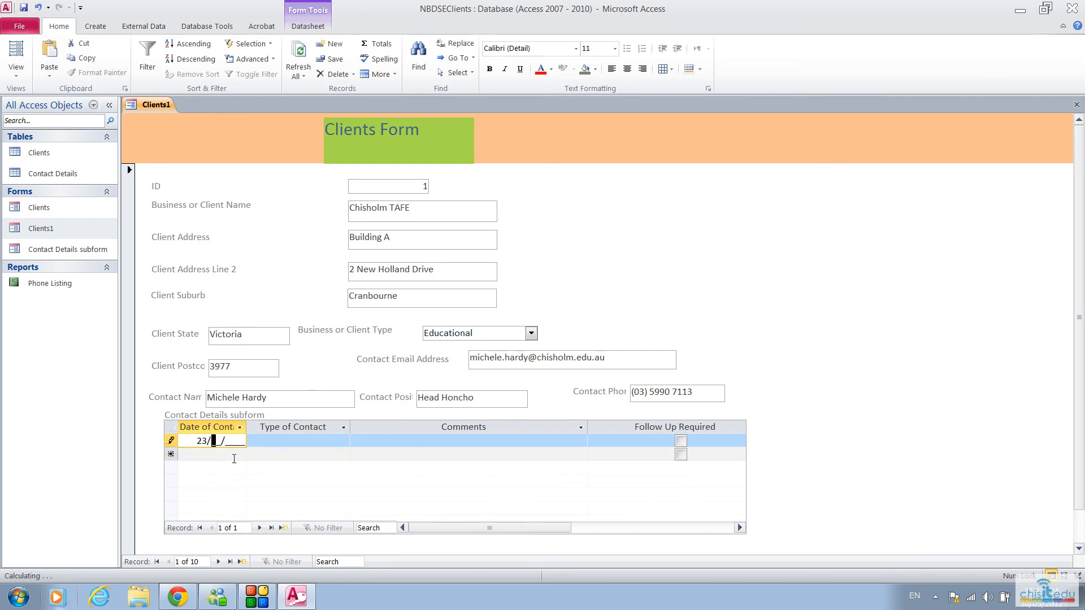
text(05/2012)
key(Tab)
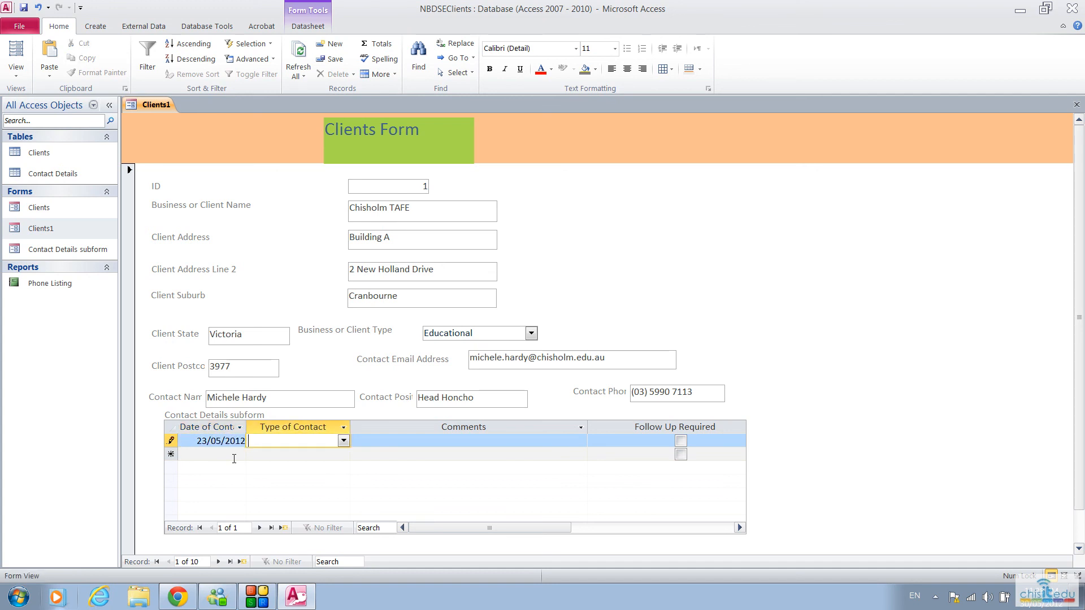
click(343, 441)
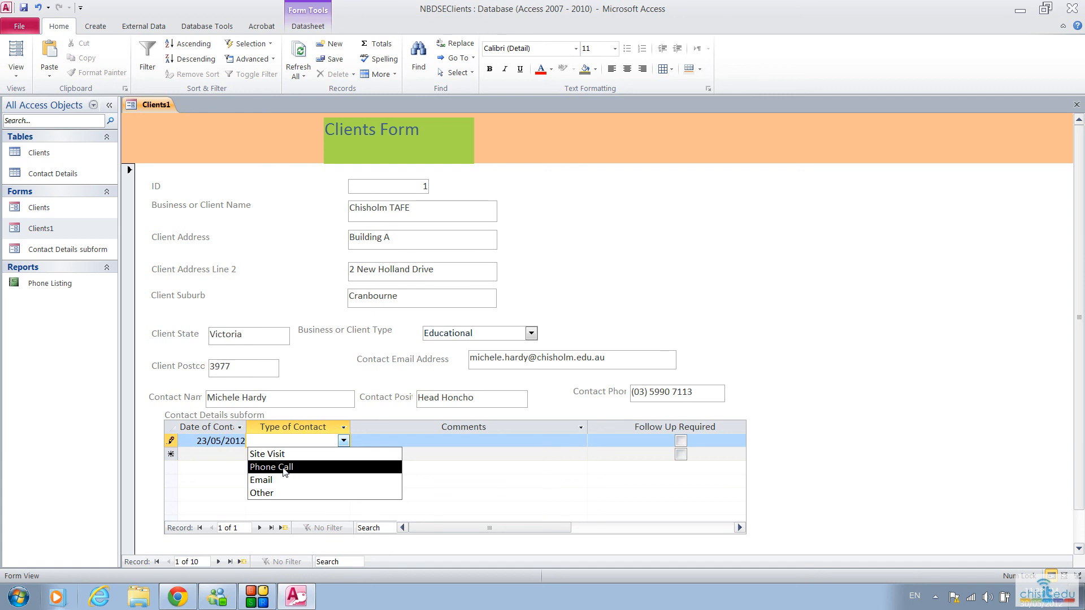
click(284, 471)
Step: Enter the comment "Did a visit and theyu are very interested in our IT Access books" and mark the contact as Follow Up Required
click(376, 439)
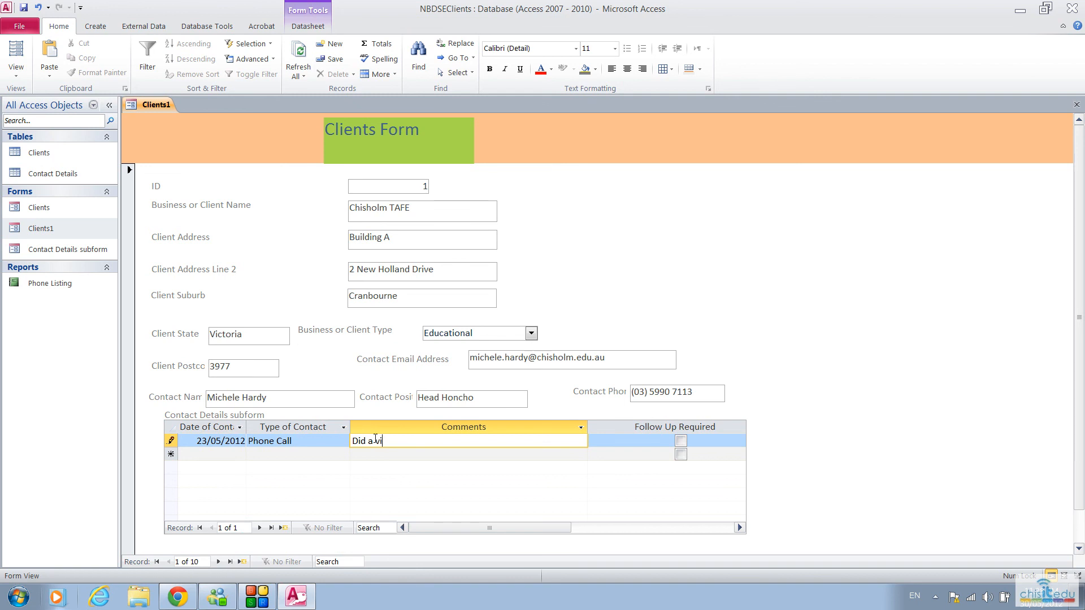
text(Did a visit and theyu are very interested in our IT)
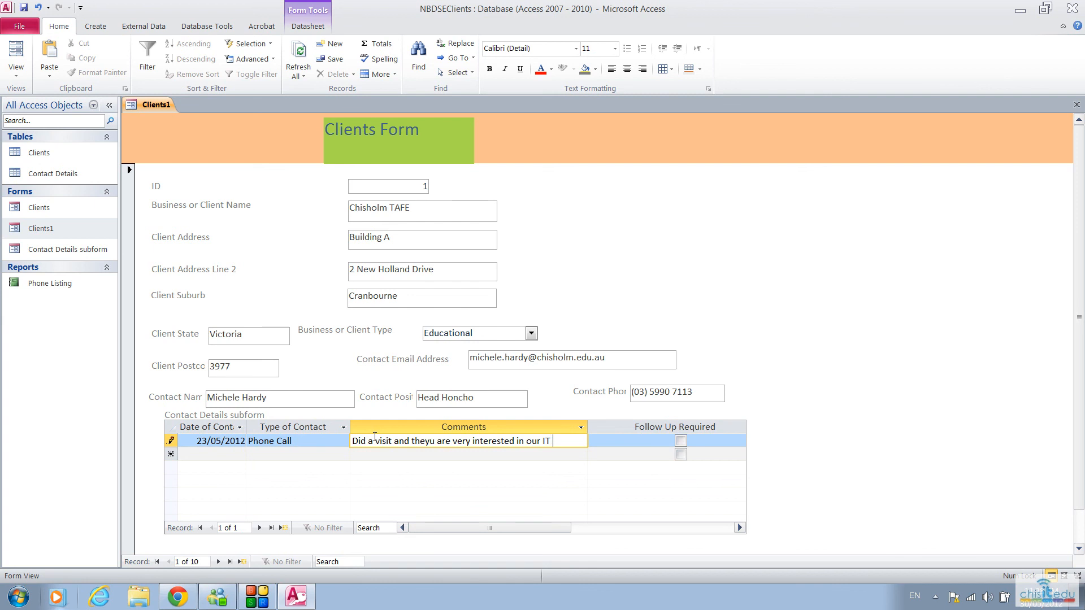
text( books)
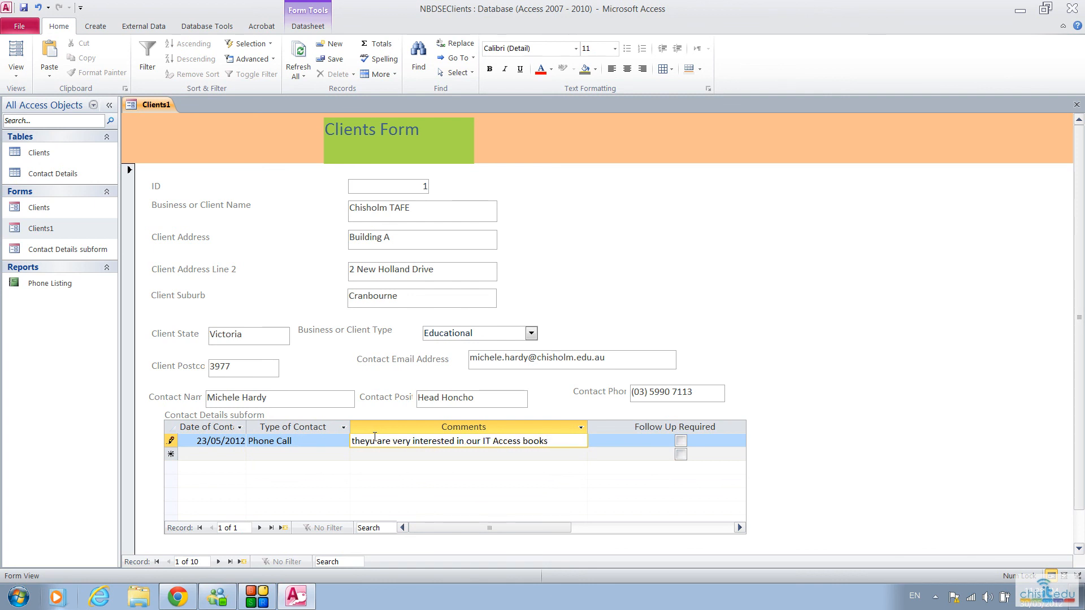
key(Tab)
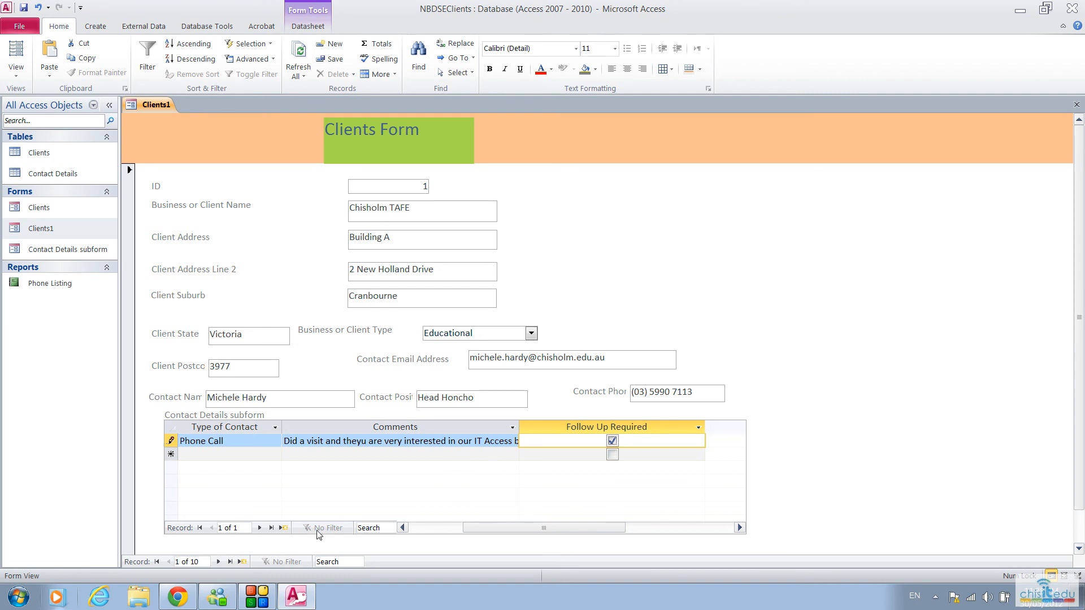
Step: Advance the main form to the fourth client record and check its contact details subform
click(217, 561)
click(218, 562)
click(217, 561)
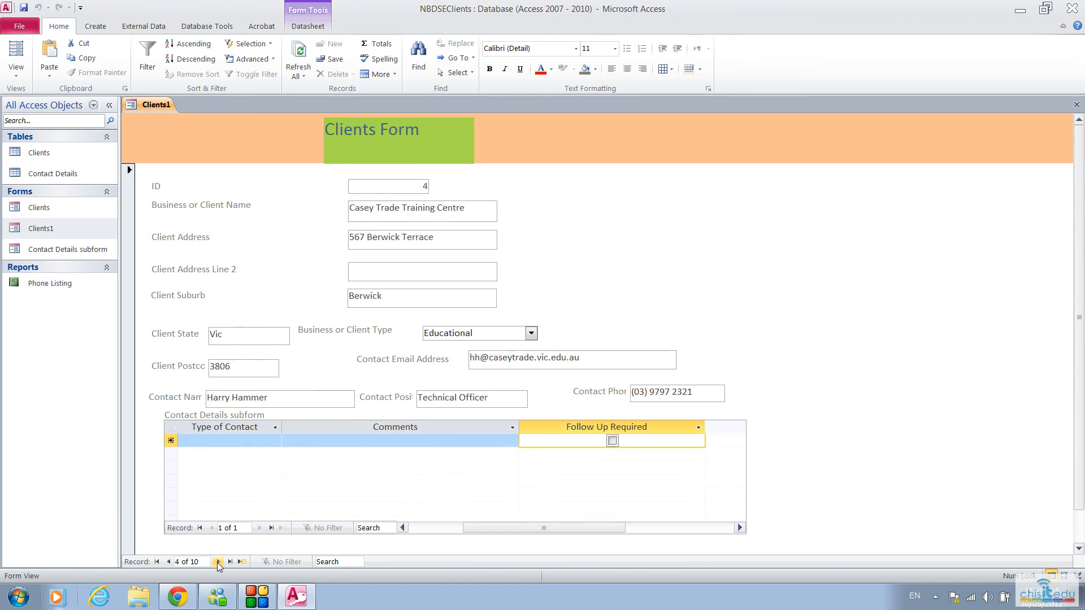
Step: Advance the main form to the client record for Assertiveness Awareness
click(218, 561)
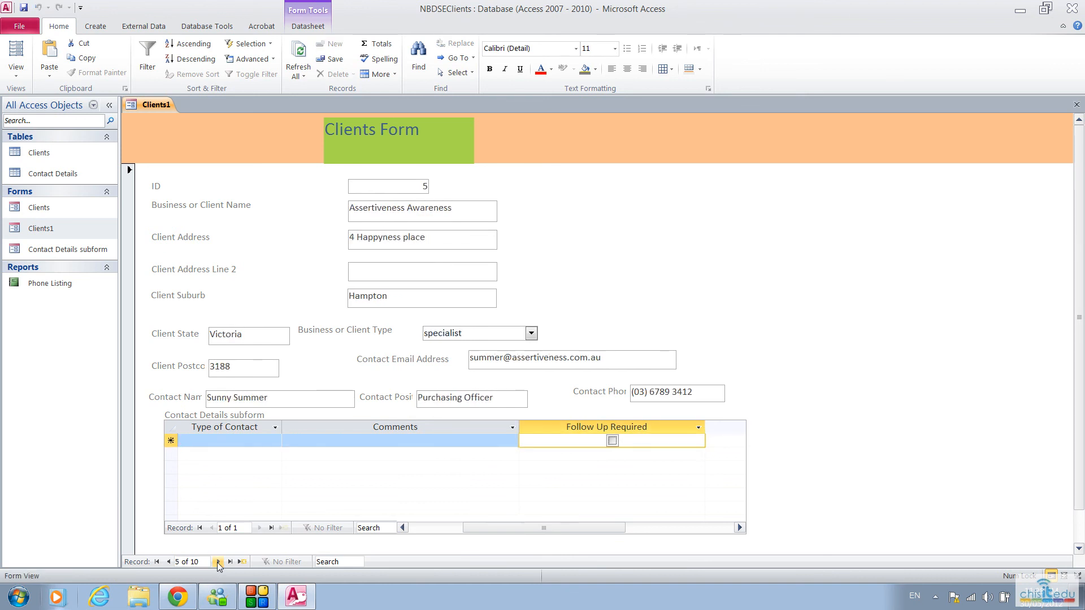
click(222, 439)
text(2)
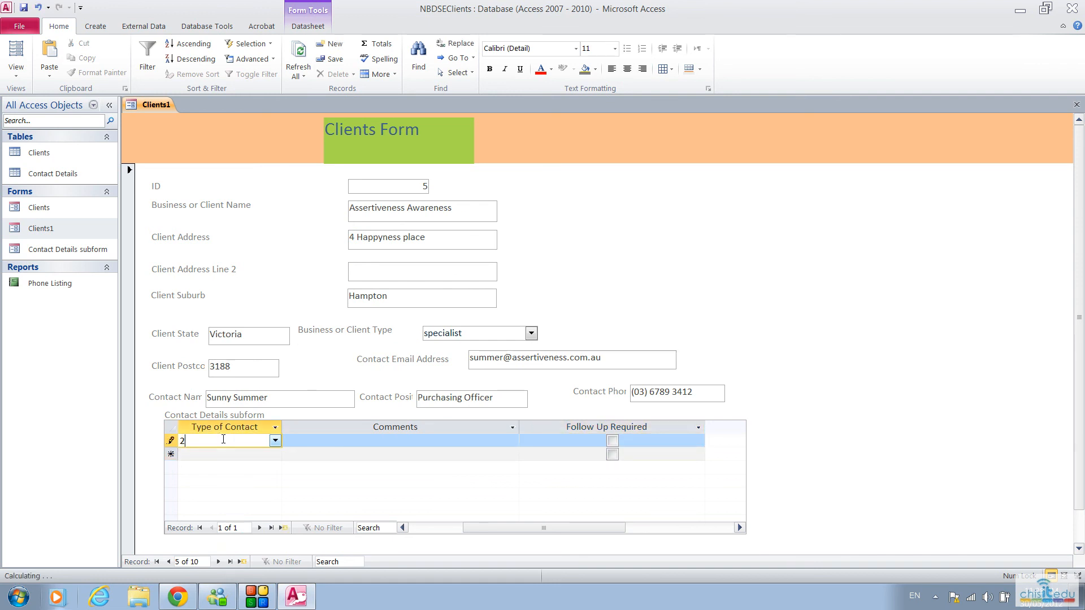
text(4/05/2012)
key(Tab)
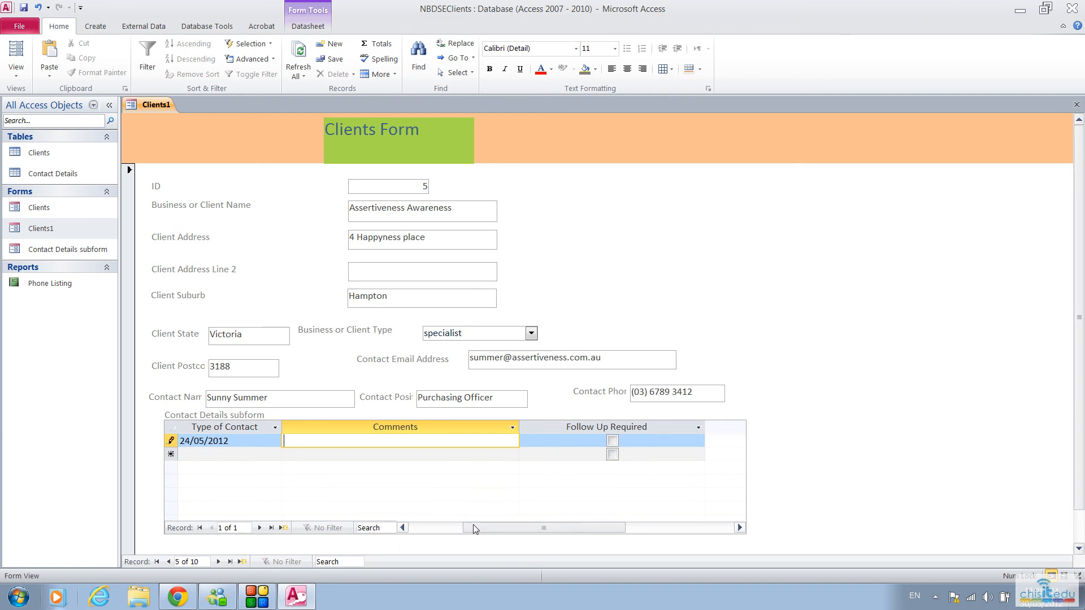
drag(473, 526, 418, 527)
drag(300, 441, 235, 437)
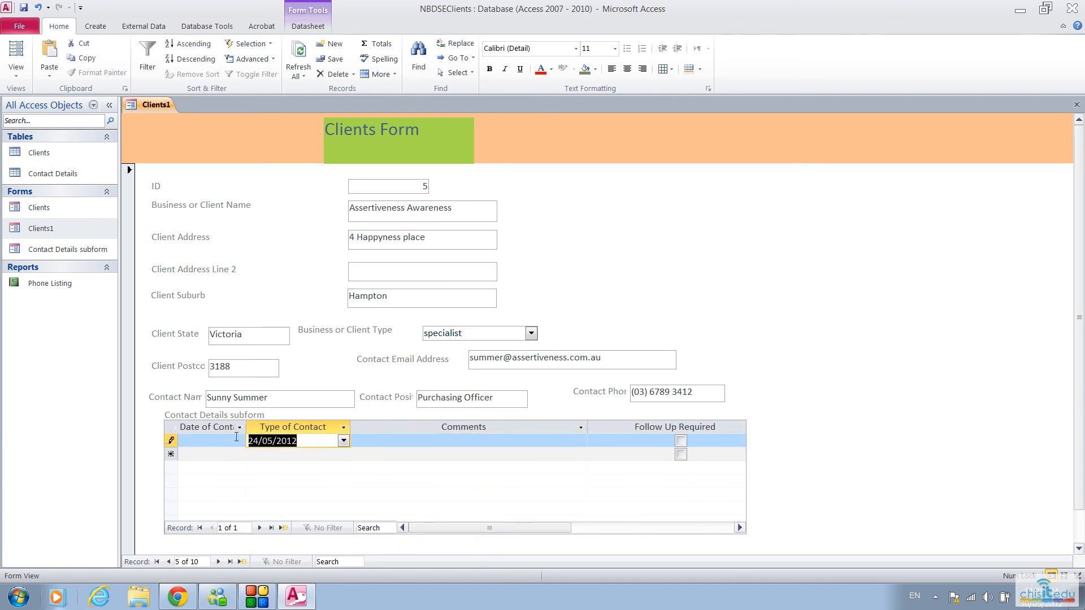
key(Delete)
Step: Start a contact record for Assertiveness Awareness dated 23/05/2012 with Phone Call as the type of contact
click(217, 440)
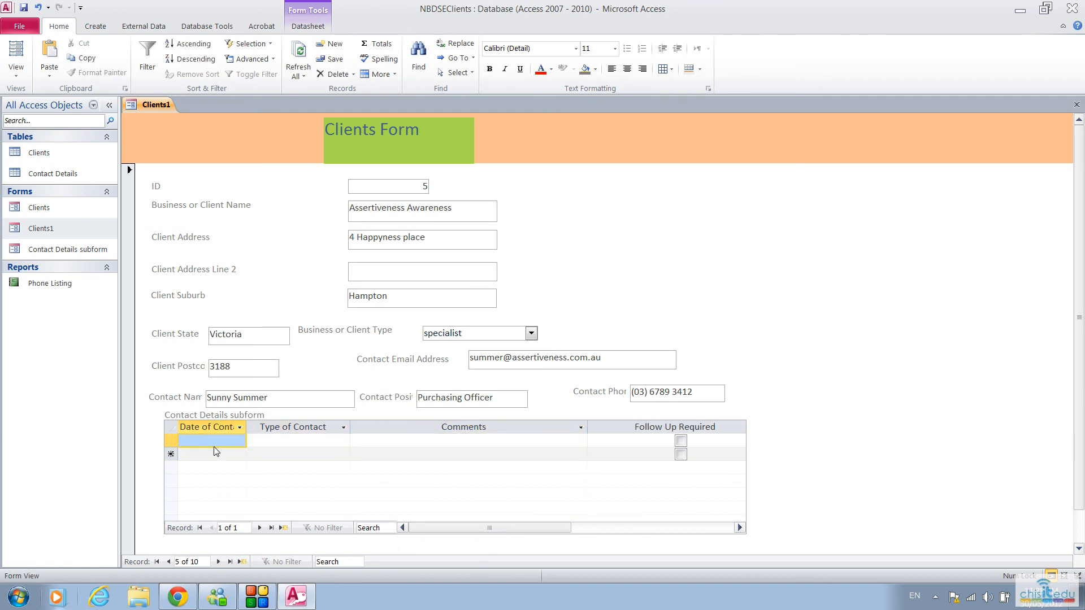
click(218, 440)
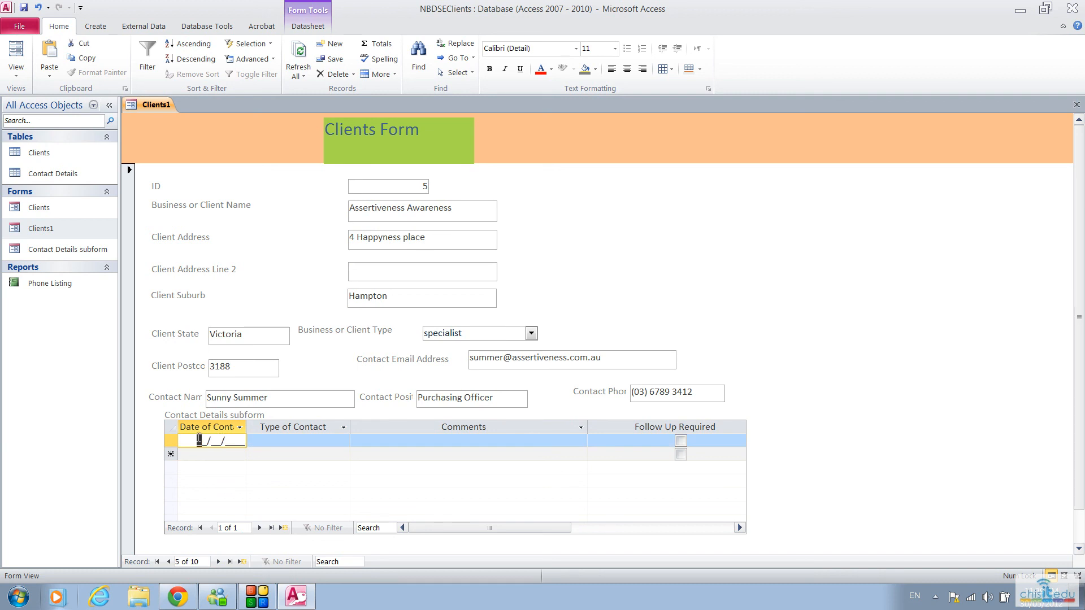
text(23/05/2012)
key(Tab)
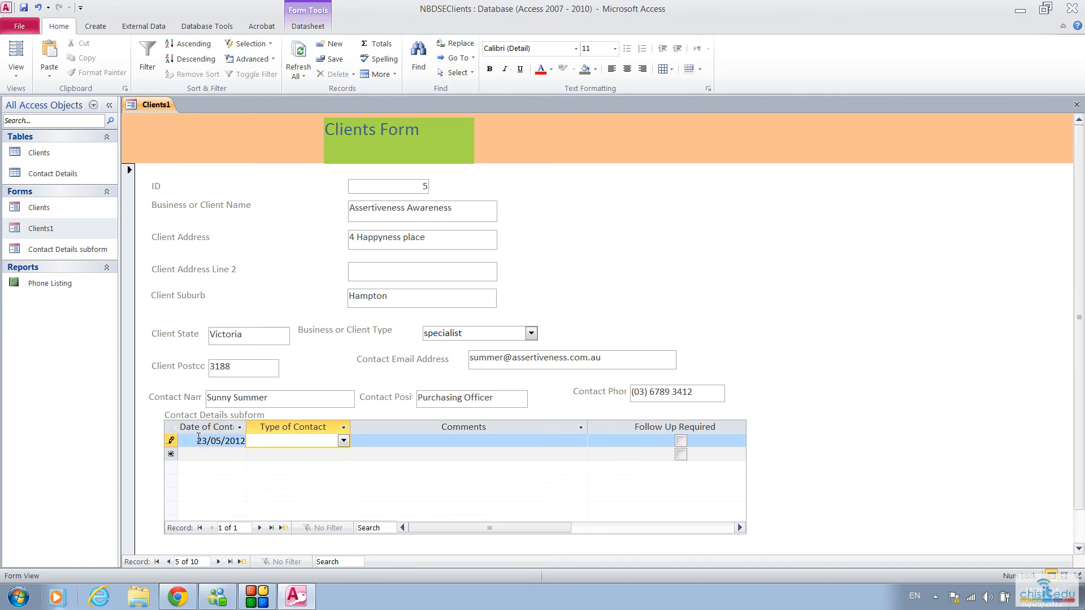
text(phone Call)
key(Tab)
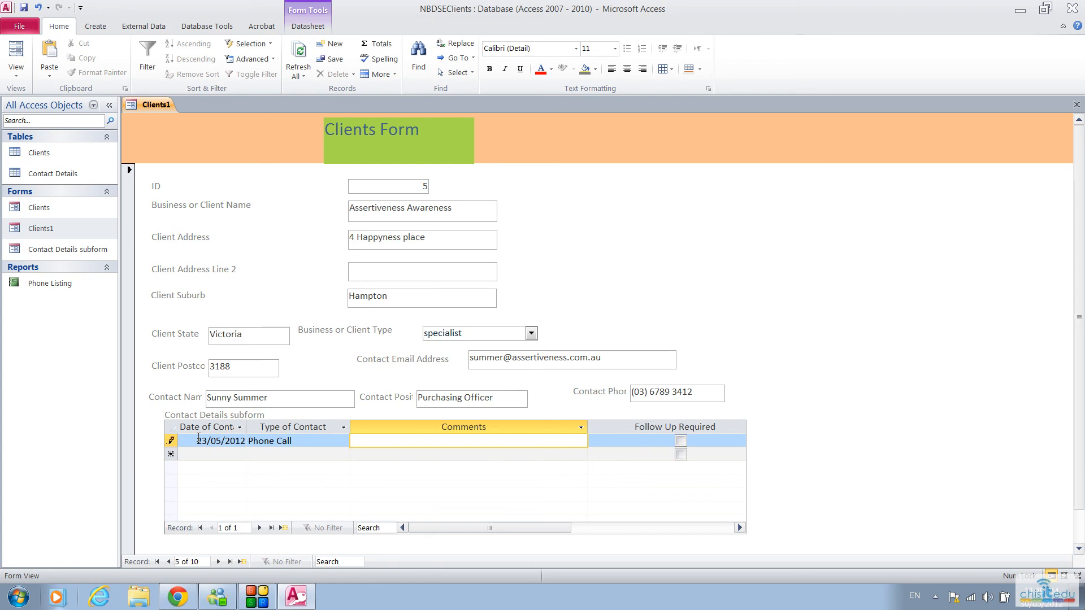
Step: Enter the comment "Just rang to make an appointment" for the phone call contact
text(Just rang to make an appointment)
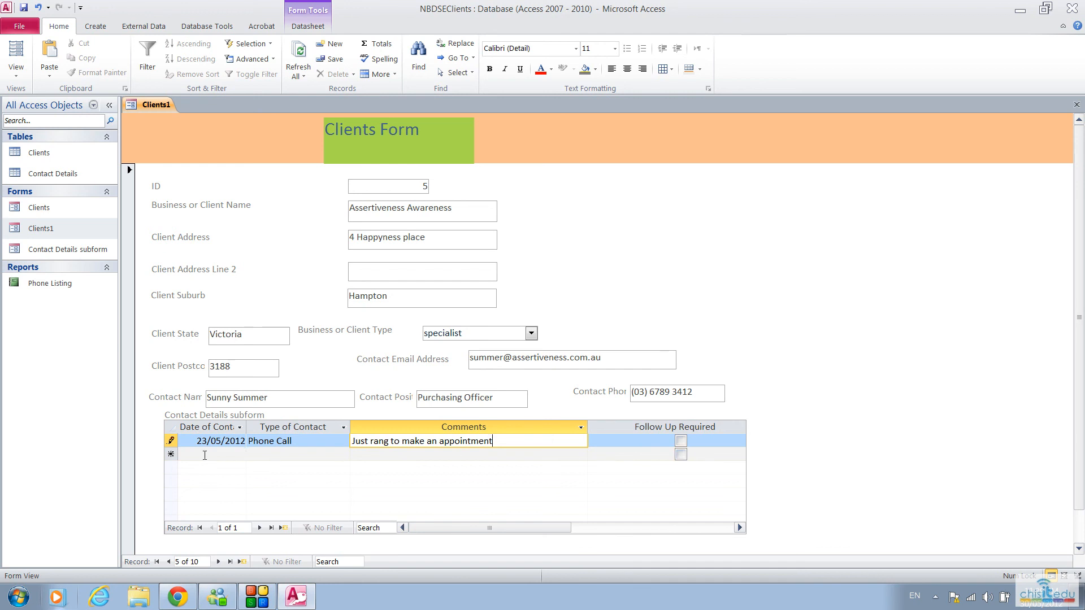
Step: Start a second contact record for Assertiveness Awareness dated 30/05/2012 with Site Visit as the type of contact
click(205, 455)
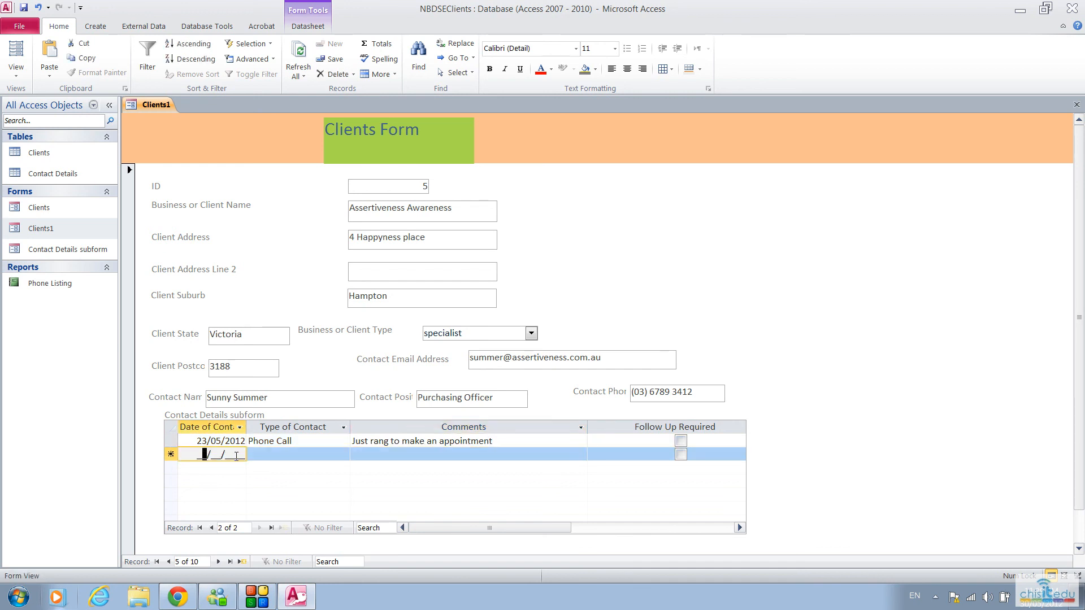
click(199, 455)
text(30/)
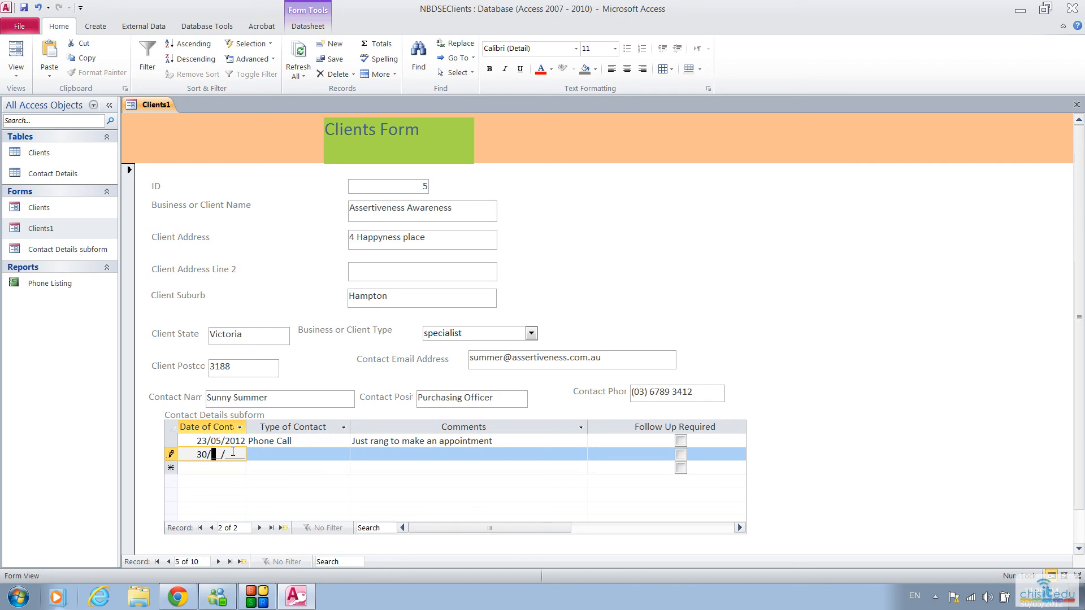
text(05/2012)
key(Tab)
text(s)
key(Tab)
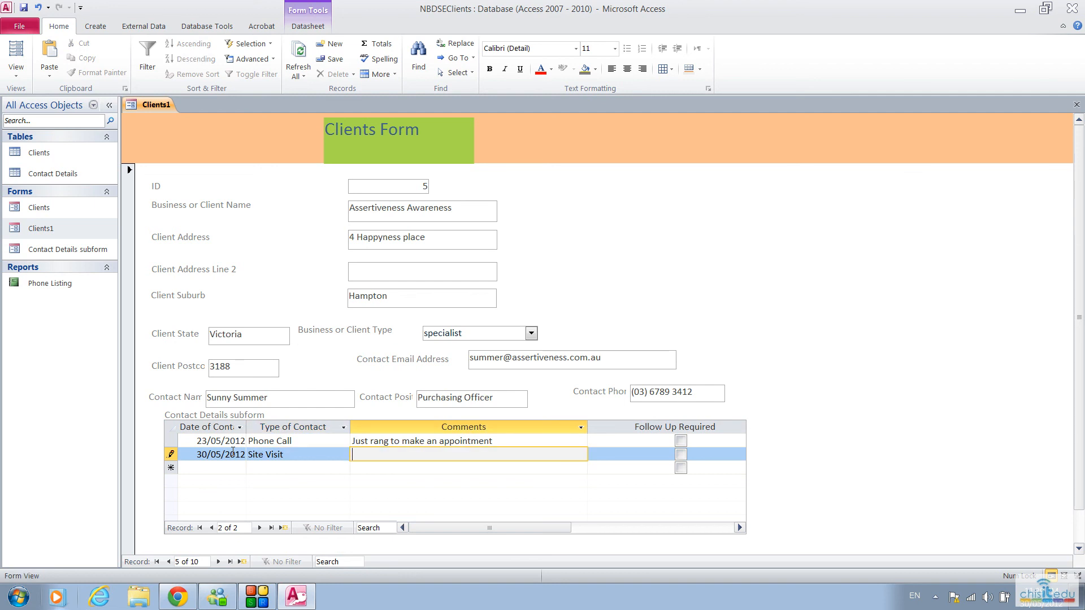
Step: Enter the site visit comment "Tookout our latest titles to see what they may be interested in" and mark the contact as Follow Up Required
text(Tookout our latest titles to see what )
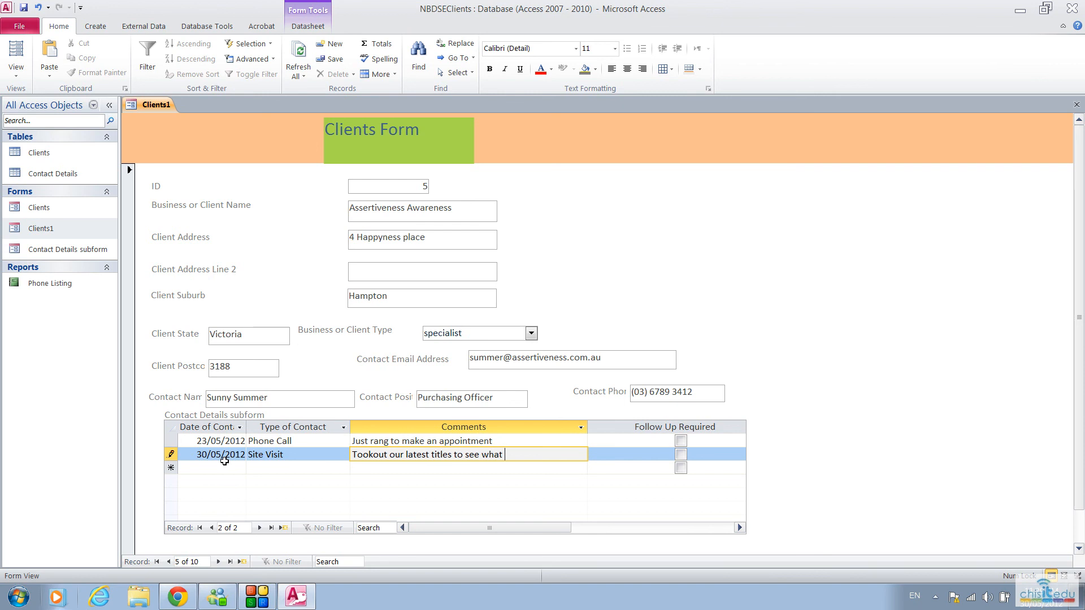
text(they may be interested )
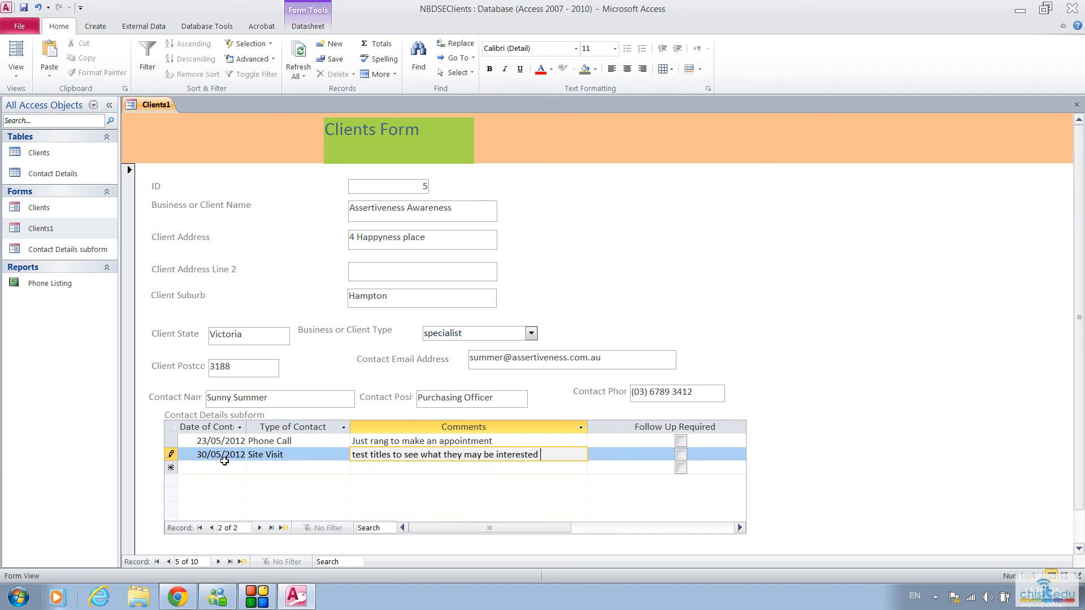
text(in)
key(Tab)
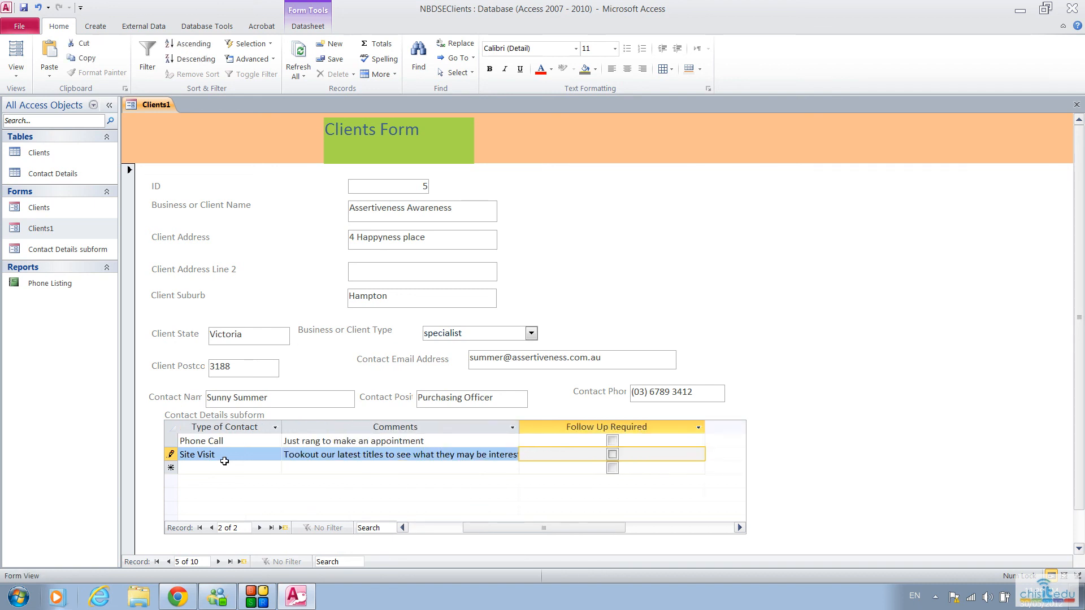
click(615, 455)
click(455, 527)
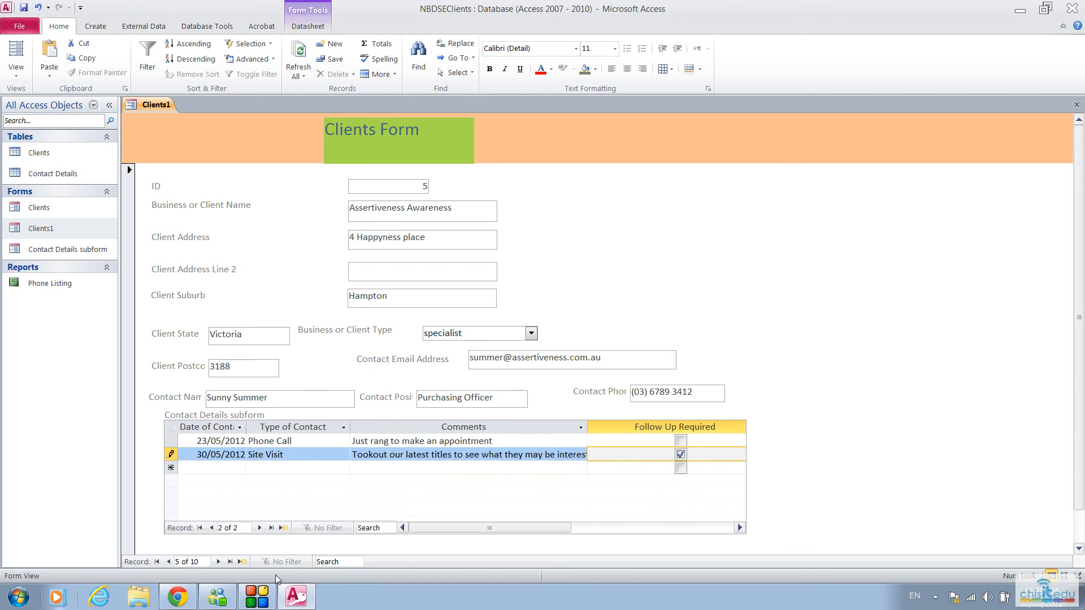
Step: Browse the client records back to Chisholm TAFE and forward to Assertiveness Awareness, checking the contact details logged for each client
click(219, 562)
click(219, 562)
click(170, 562)
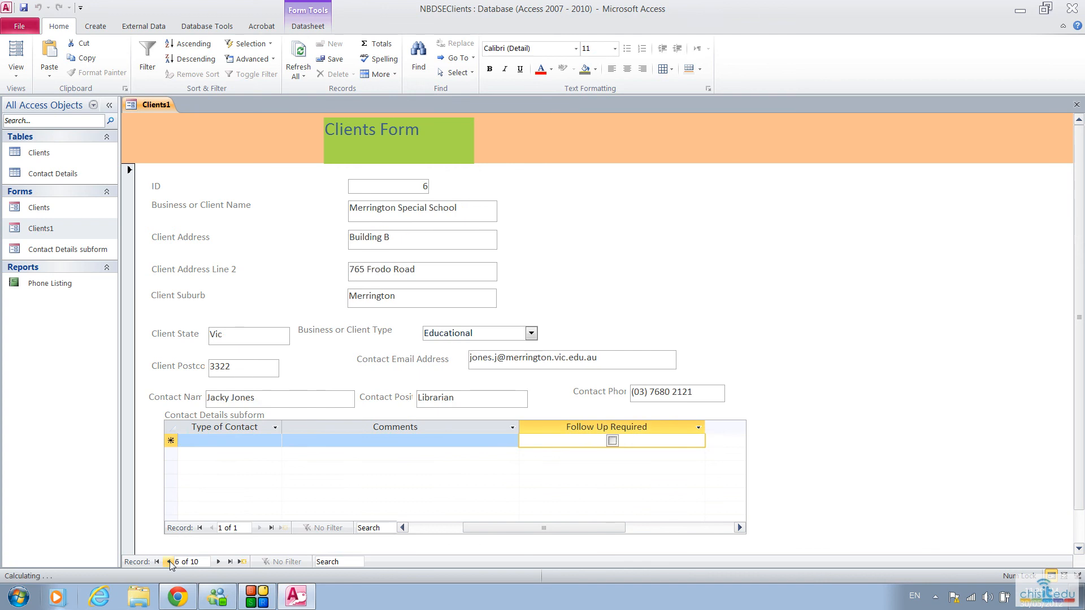
click(169, 561)
click(170, 562)
click(169, 562)
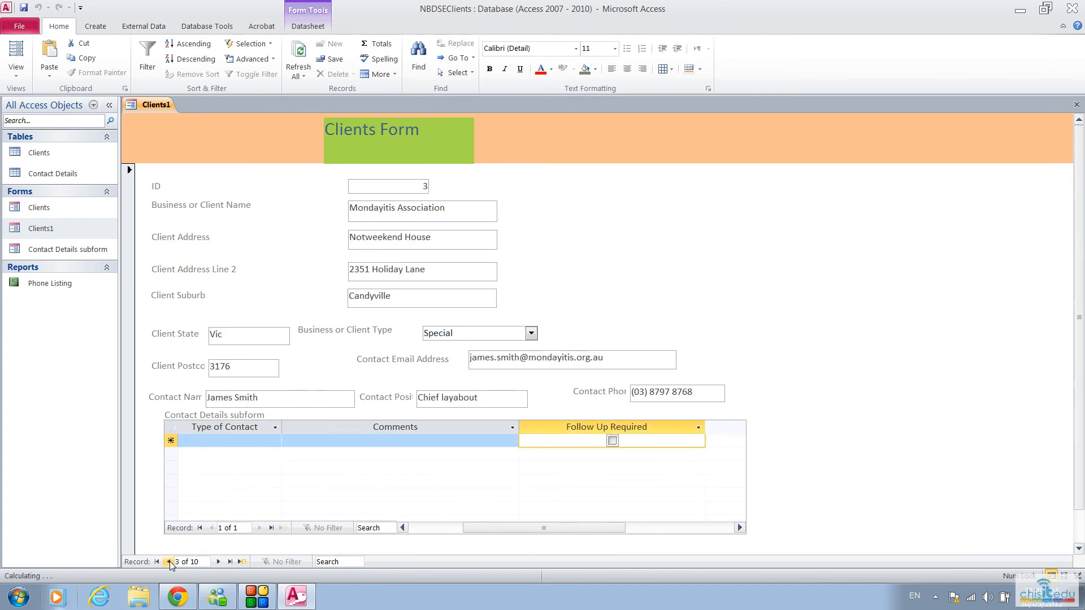
click(169, 562)
click(170, 561)
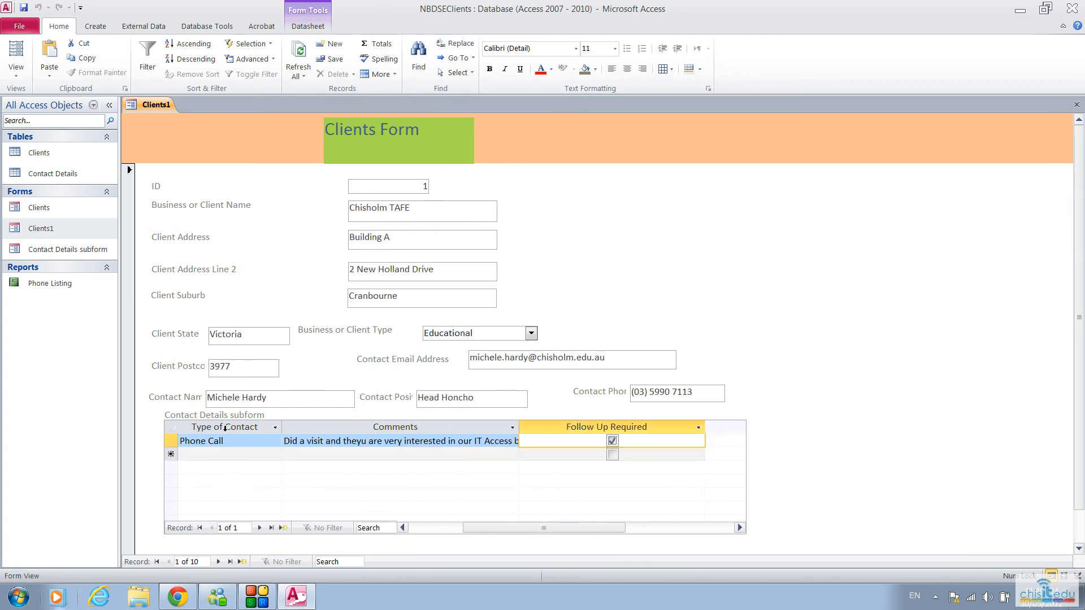
click(218, 561)
click(219, 561)
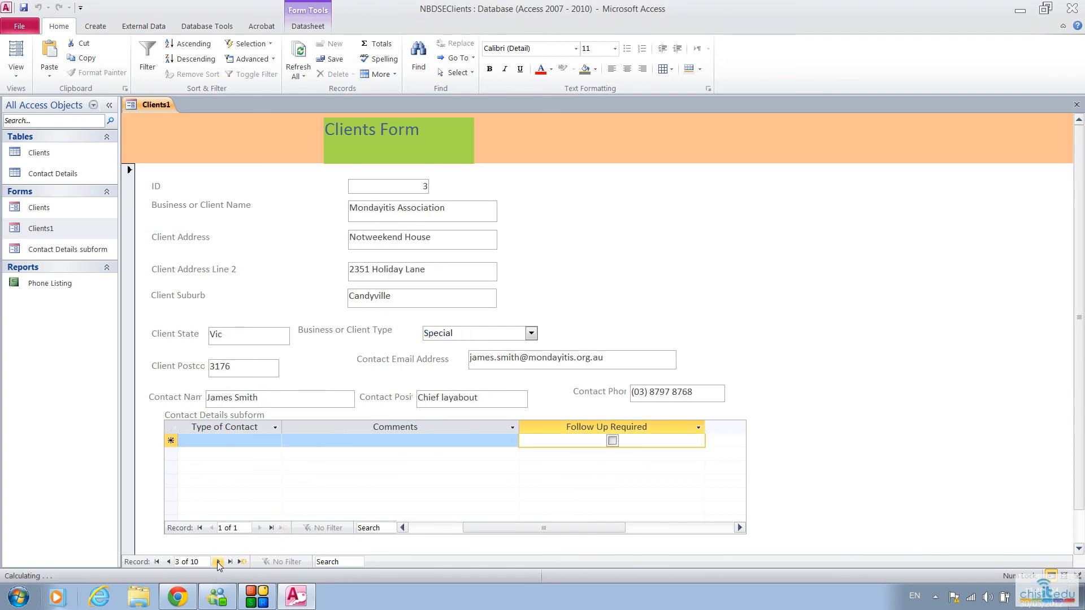
click(218, 562)
click(218, 562)
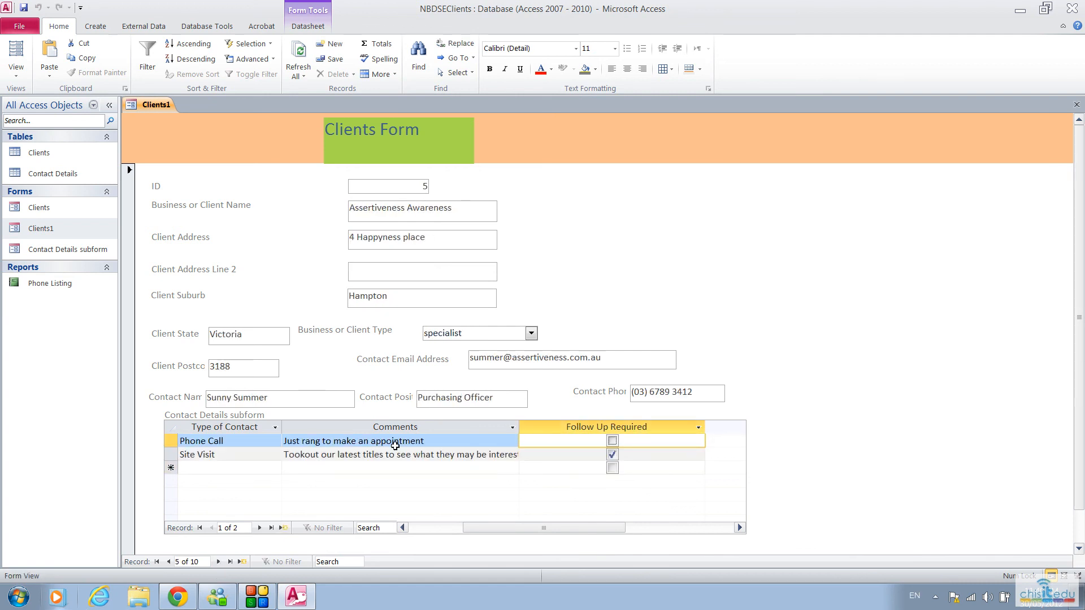